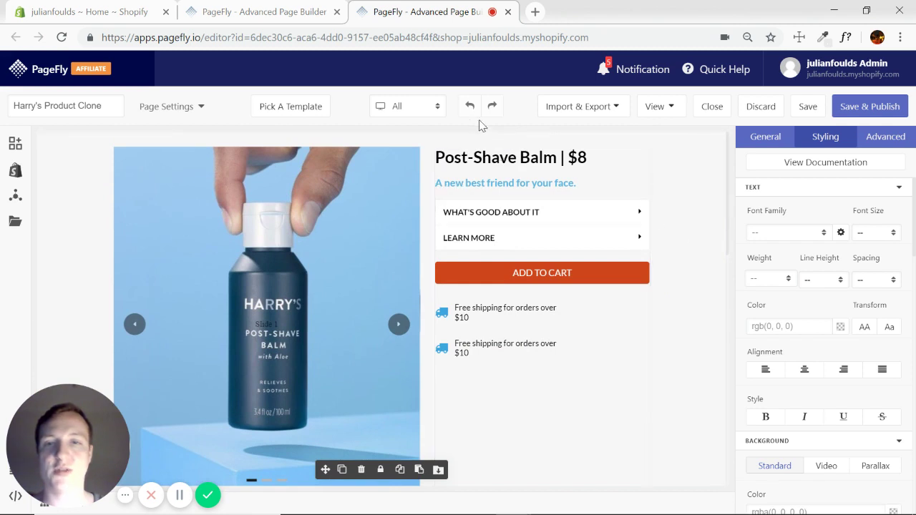
# Step: Switch the page editor to the Mobile view and look over the product image slideshow
pyautogui.click(436, 110)
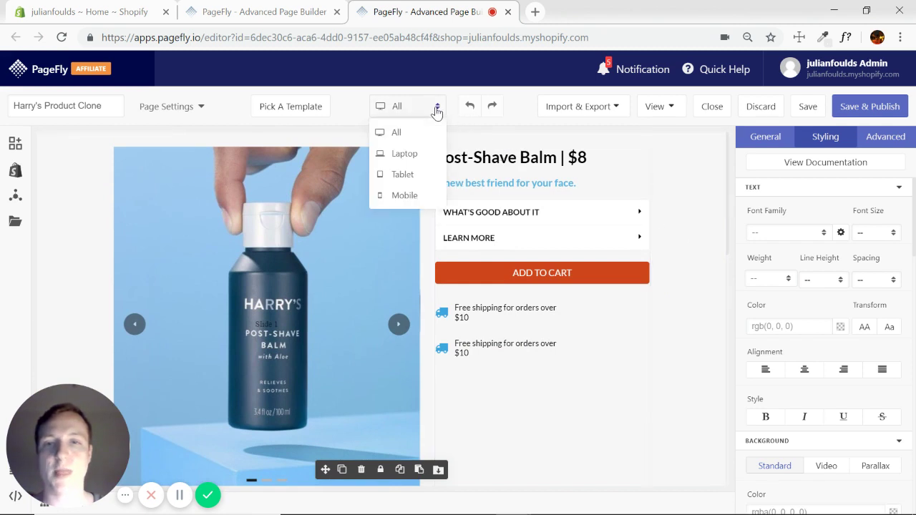
pyautogui.click(404, 195)
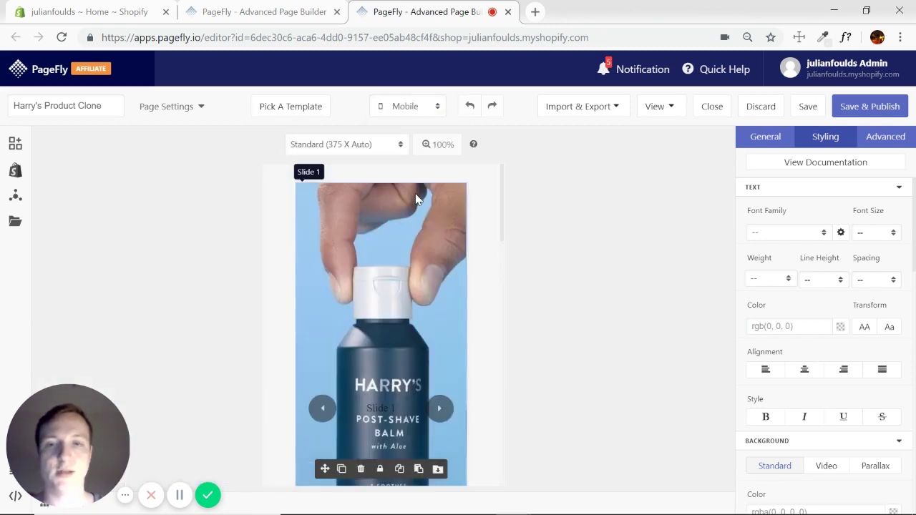
pyautogui.scroll(-3, 487, 236)
pyautogui.scroll(3, 487, 236)
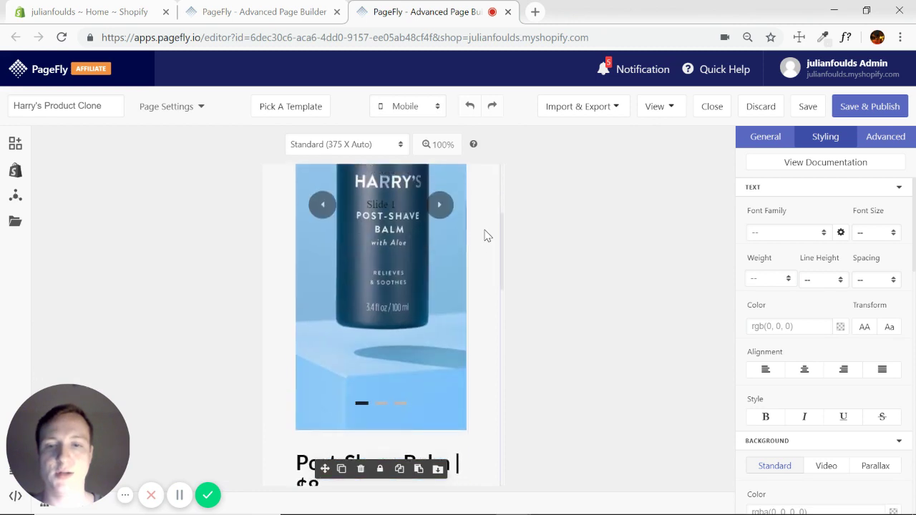
pyautogui.scroll(-1, 487, 236)
pyautogui.scroll(-2, 485, 236)
pyautogui.scroll(2, 485, 236)
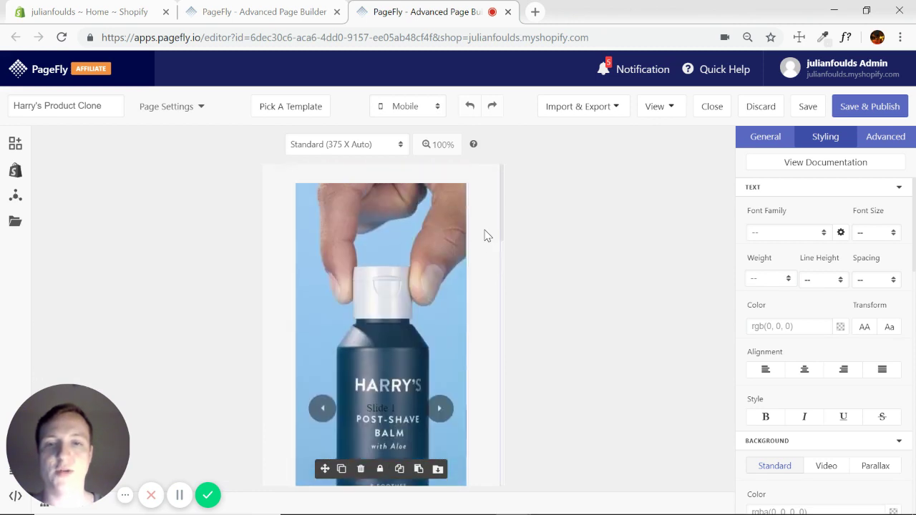
pyautogui.scroll(-2, 485, 236)
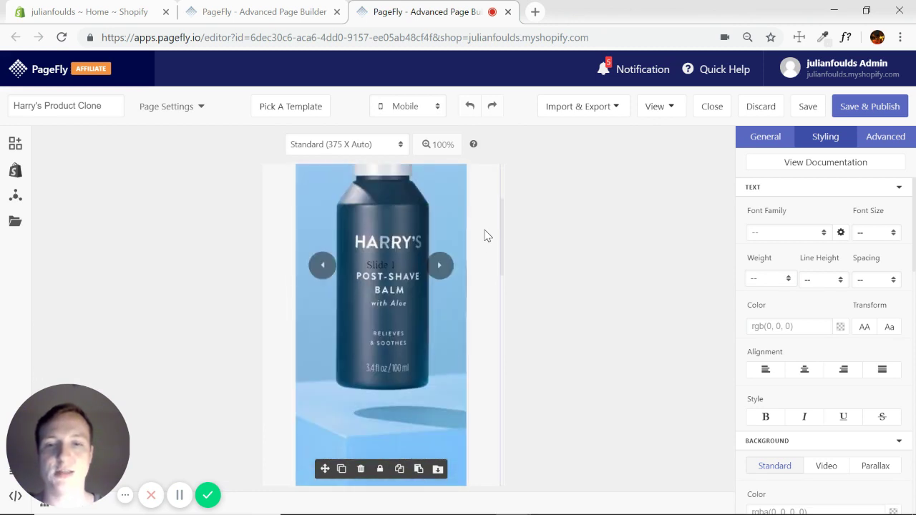
pyautogui.scroll(2, 485, 236)
pyautogui.scroll(-1, 485, 236)
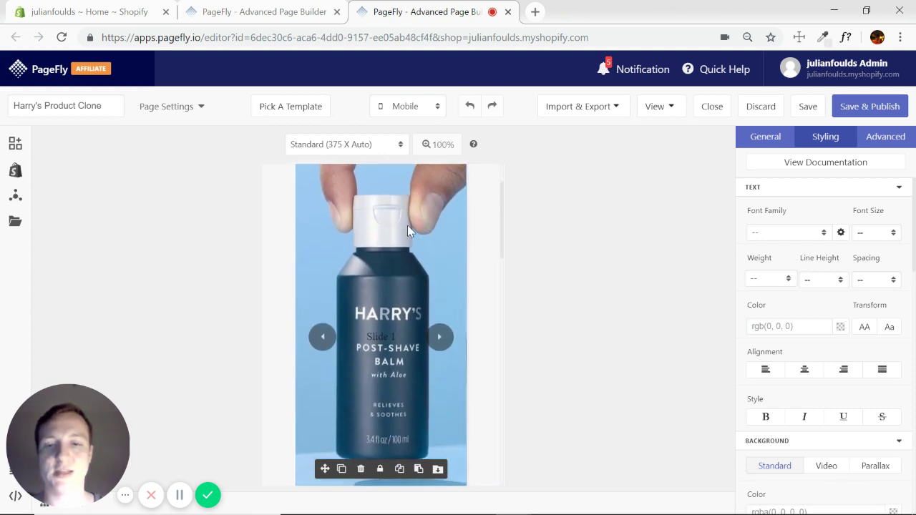
pyautogui.scroll(1, 493, 252)
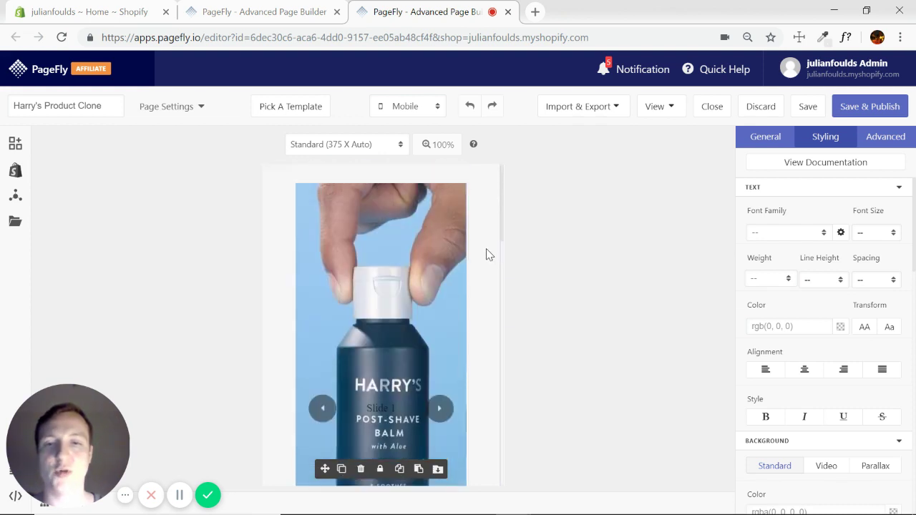
pyautogui.scroll(-2, 486, 255)
pyautogui.scroll(3, 486, 255)
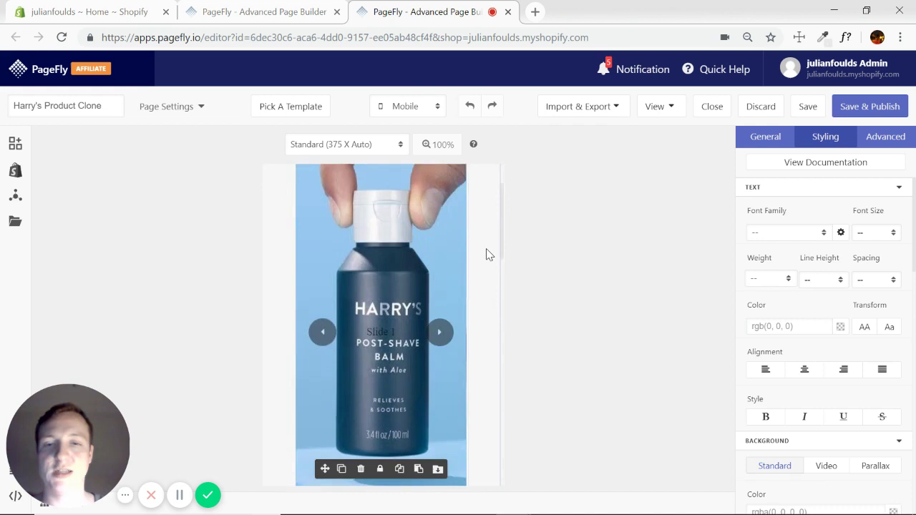
# Step: Select the product Slideshow element and set its height to 400 in the slider settings
pyautogui.click(435, 284)
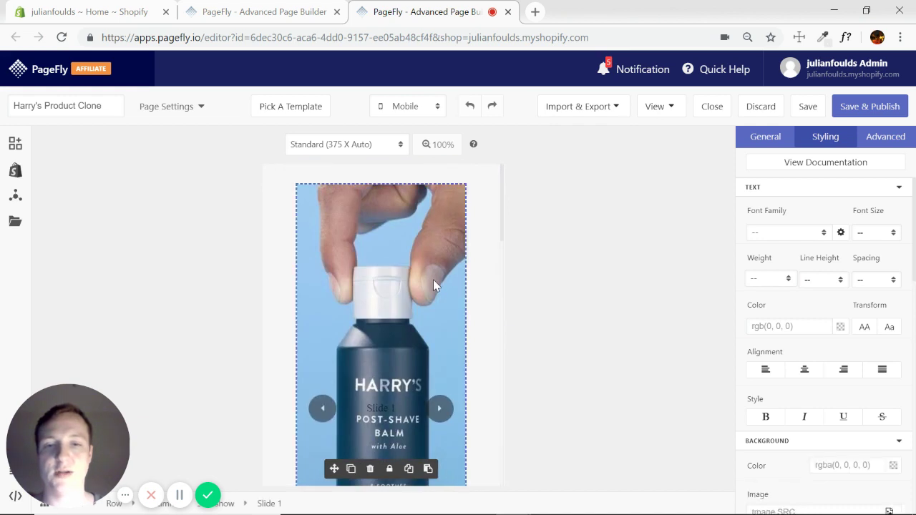
pyautogui.click(226, 504)
pyautogui.moveTo(74, 432); pyautogui.dragTo(74, 404)
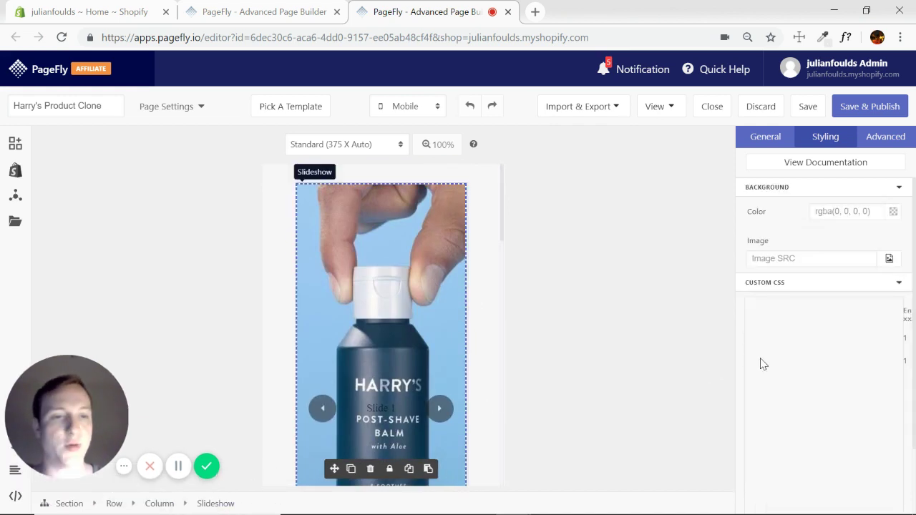
pyautogui.click(765, 136)
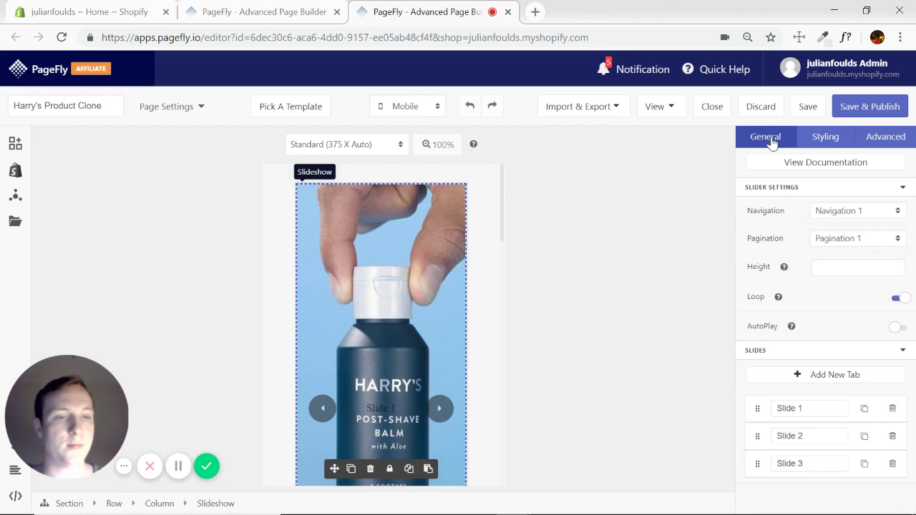
pyautogui.click(824, 269)
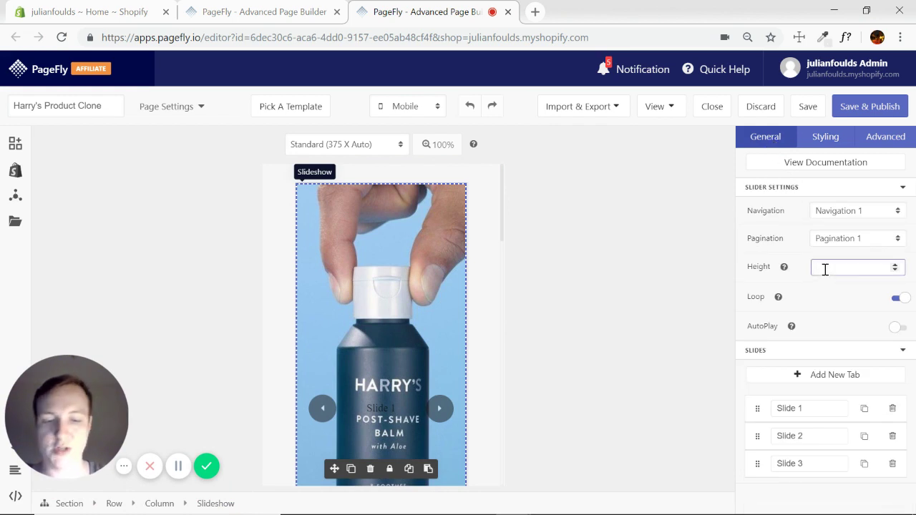
pyautogui.write('400')
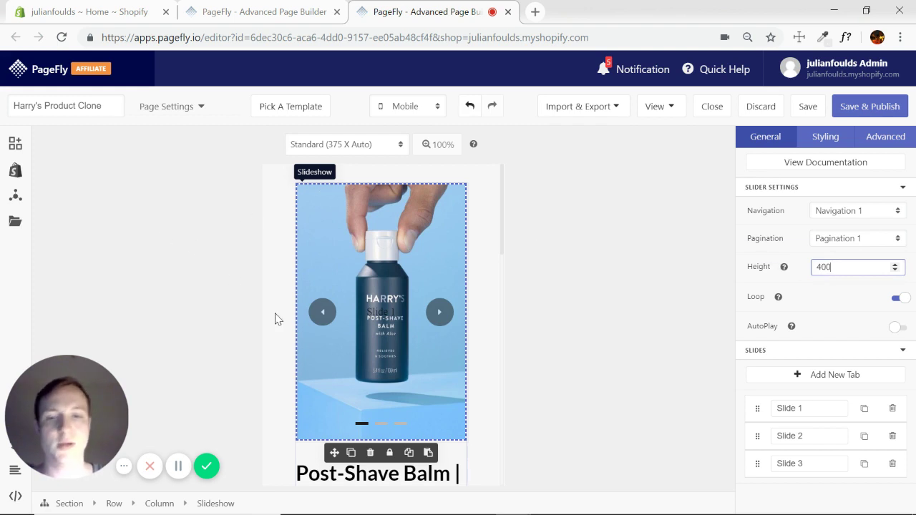
# Step: Flip through the slideshow to slide 3 and back to slide 1 to check the images at the new height
pyautogui.click(438, 313)
pyautogui.click(438, 313)
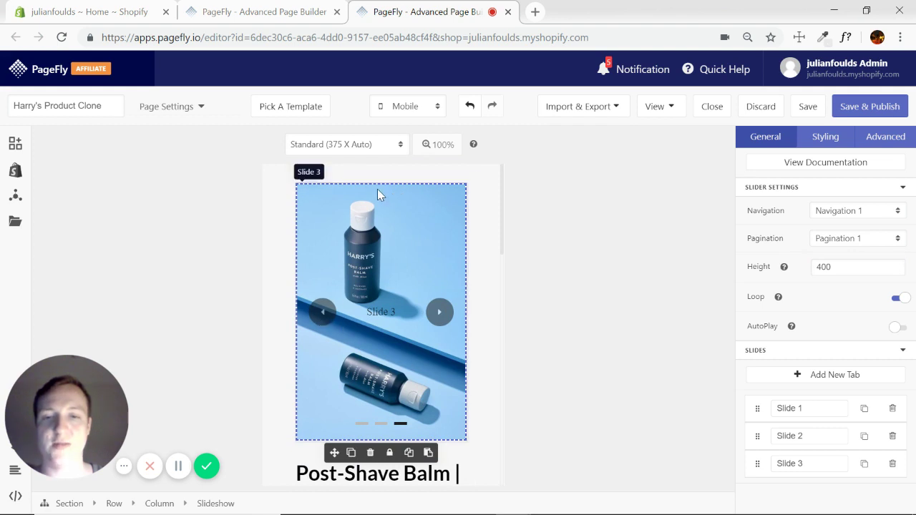
pyautogui.click(322, 311)
pyautogui.click(322, 311)
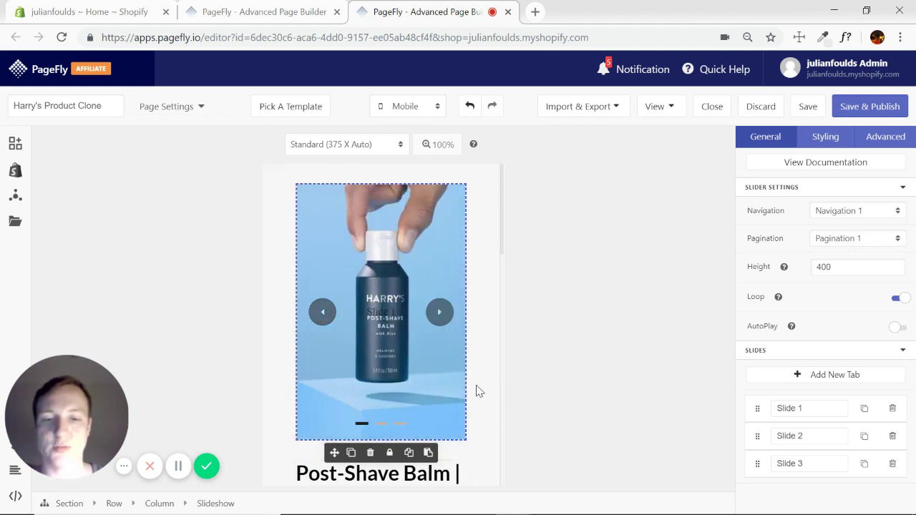
# Step: Check the mobile product details by expanding and collapsing the WHAT'S GOOD ABOUT IT and LEARN MORE accordion items
pyautogui.scroll(-2, 476, 375)
pyautogui.scroll(-2, 461, 339)
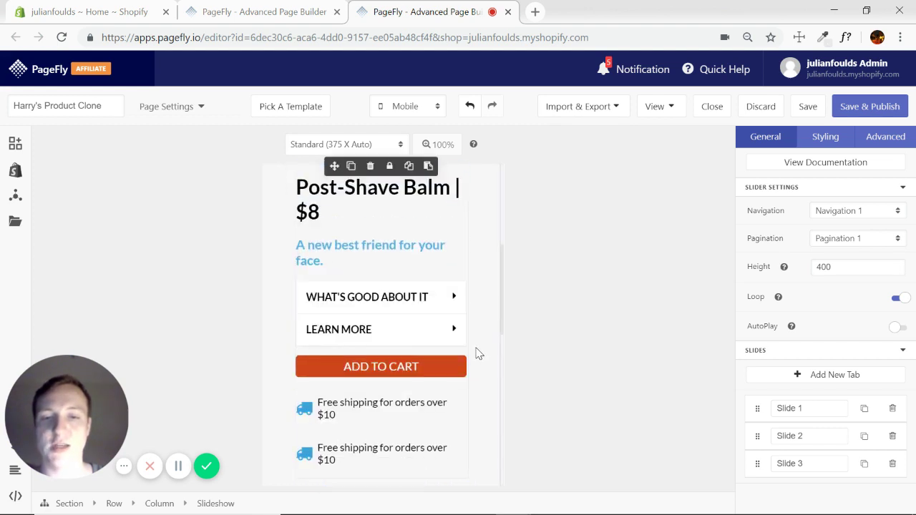
pyautogui.scroll(2, 474, 348)
pyautogui.scroll(-2, 474, 342)
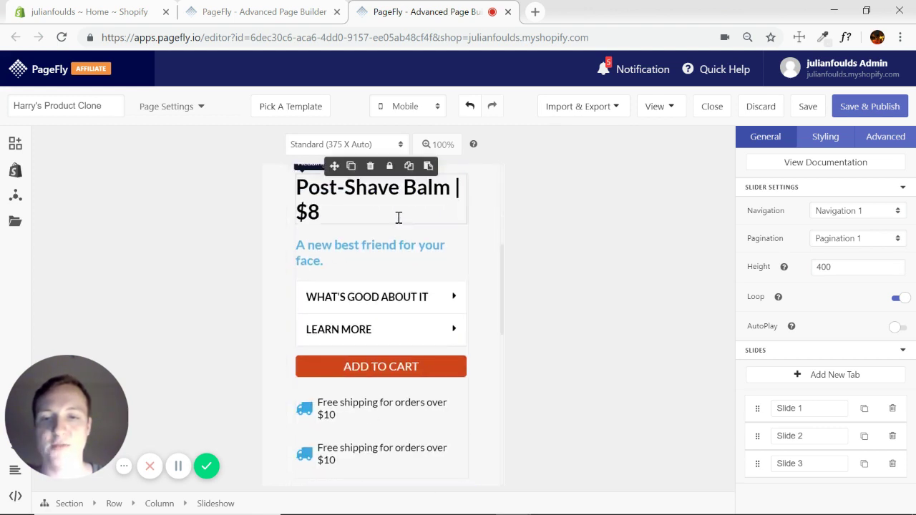
pyautogui.click(455, 300)
pyautogui.scroll(-2, 433, 327)
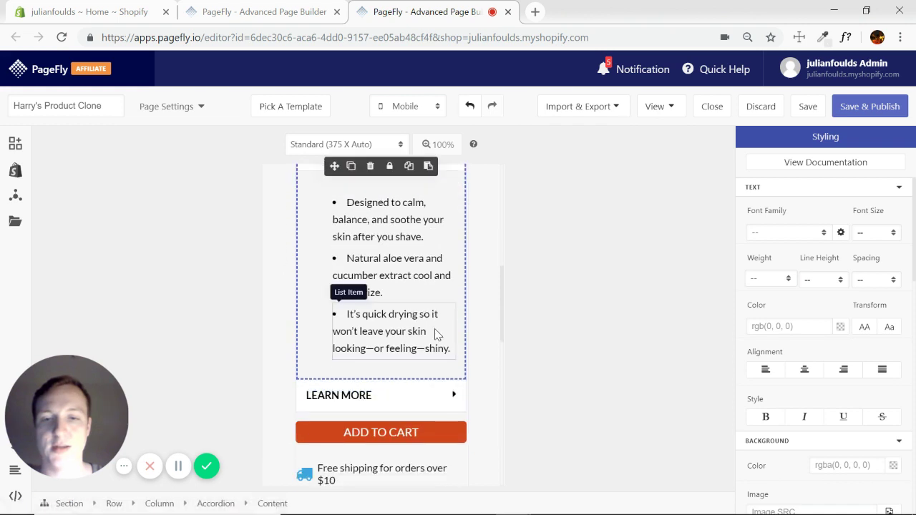
pyautogui.scroll(2, 436, 334)
pyautogui.click(455, 301)
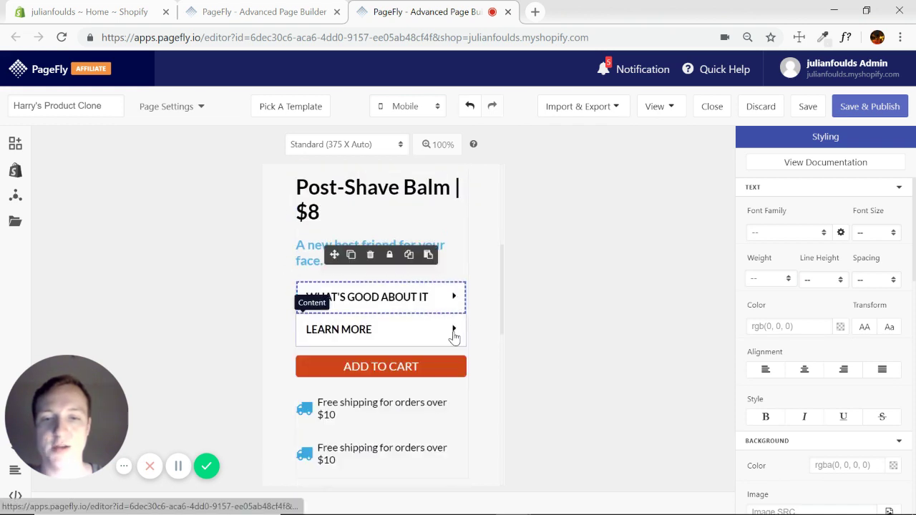
pyautogui.click(454, 329)
pyautogui.scroll(-1, 455, 336)
pyautogui.scroll(-2, 455, 336)
pyautogui.scroll(4, 452, 331)
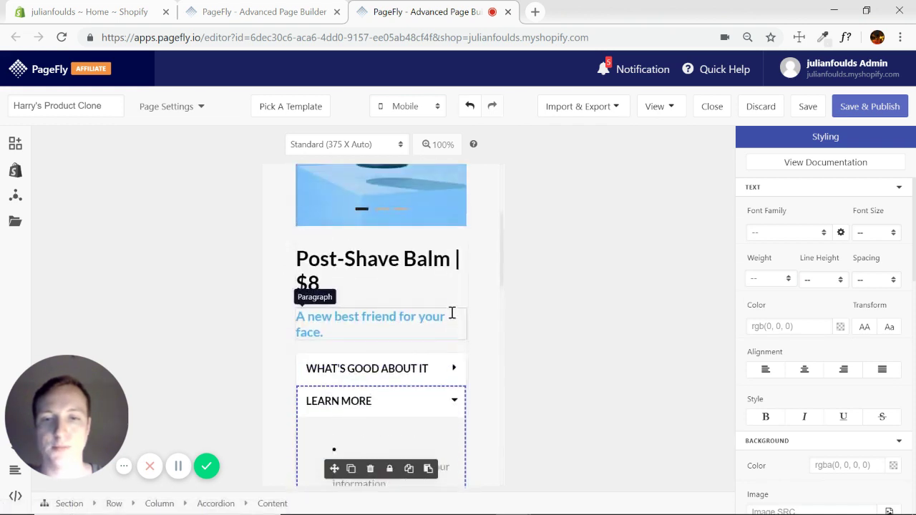
pyautogui.click(451, 401)
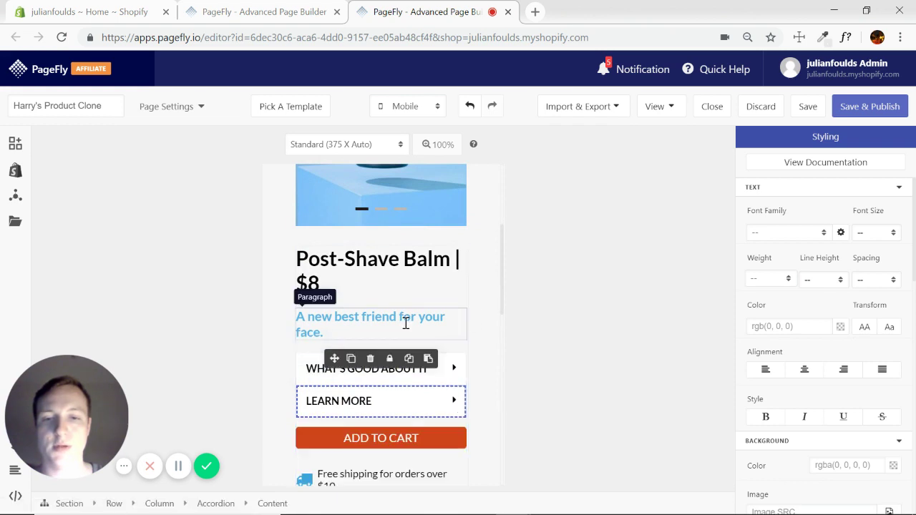
# Step: Select the "Soothe things over." section and, in the All view, copy its background image URL
pyautogui.scroll(-2, 429, 314)
pyautogui.scroll(-5, 460, 308)
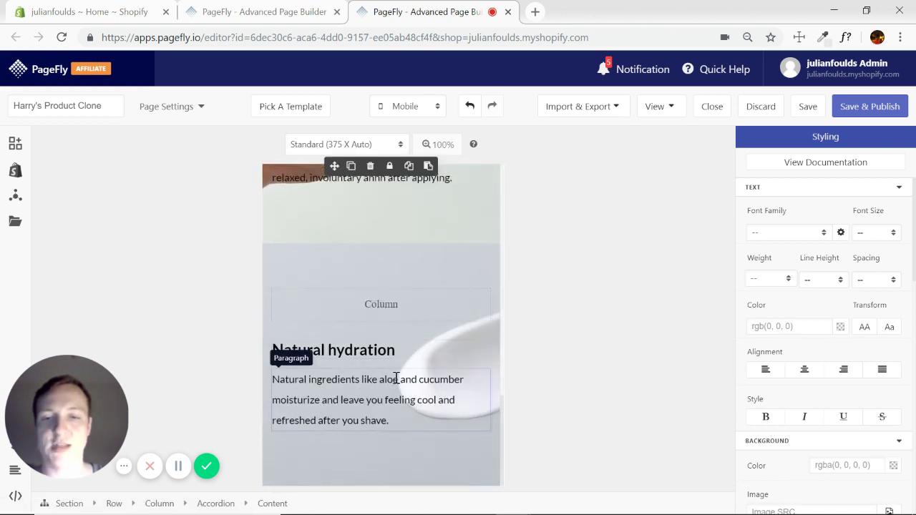
pyautogui.scroll(4, 419, 312)
pyautogui.scroll(-1, 429, 318)
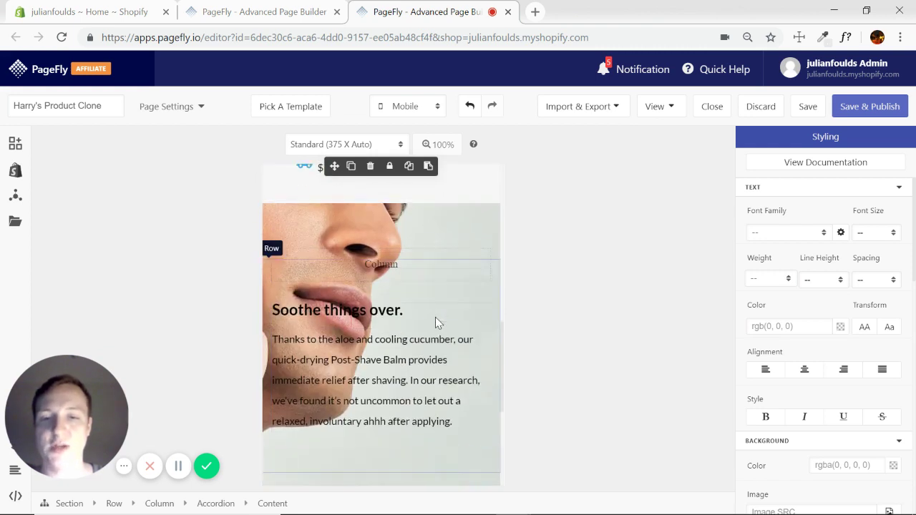
pyautogui.scroll(-1, 435, 317)
pyautogui.scroll(2, 438, 310)
pyautogui.click(460, 275)
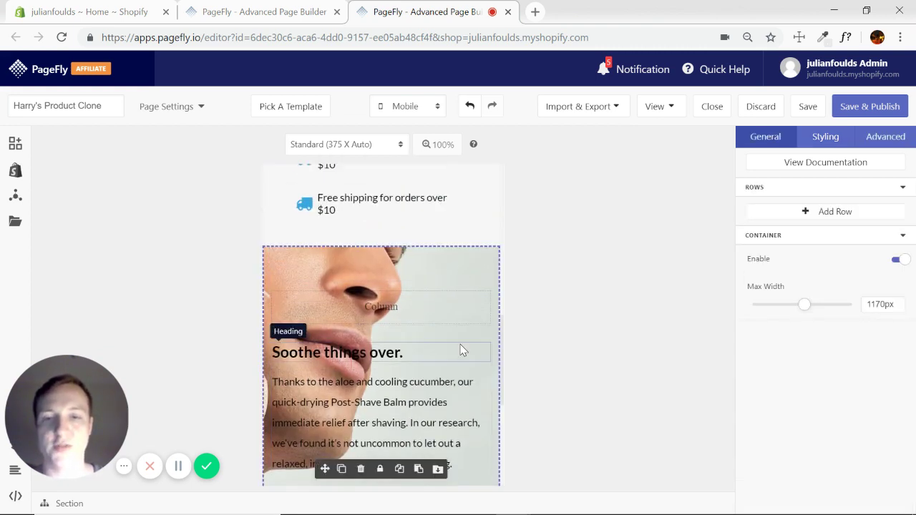
pyautogui.click(437, 109)
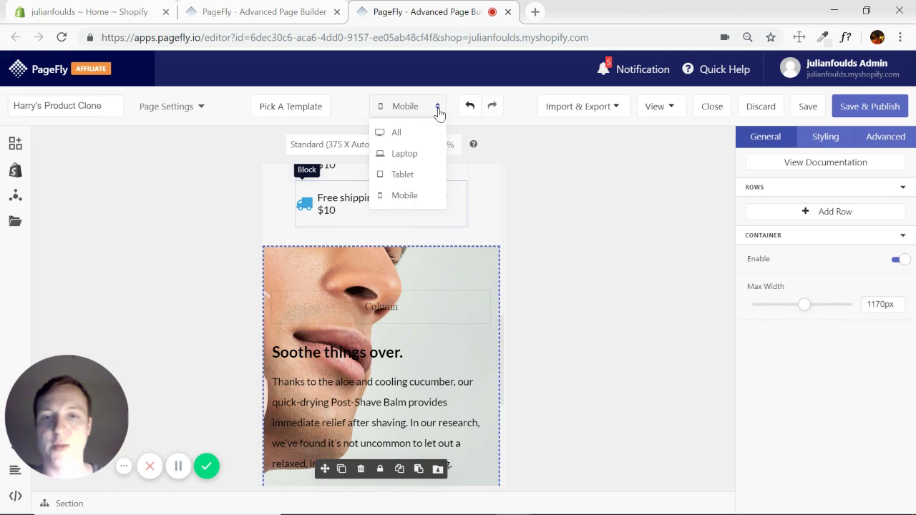
pyautogui.click(398, 135)
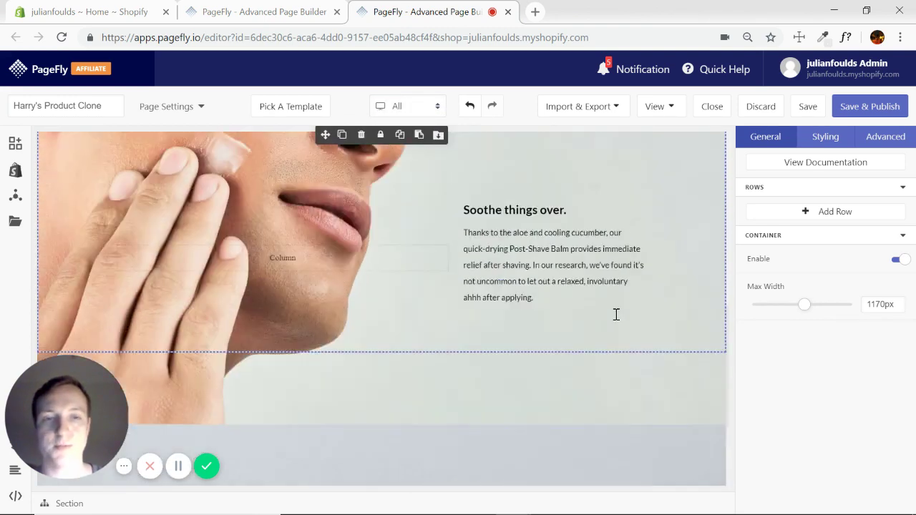
pyautogui.click(824, 136)
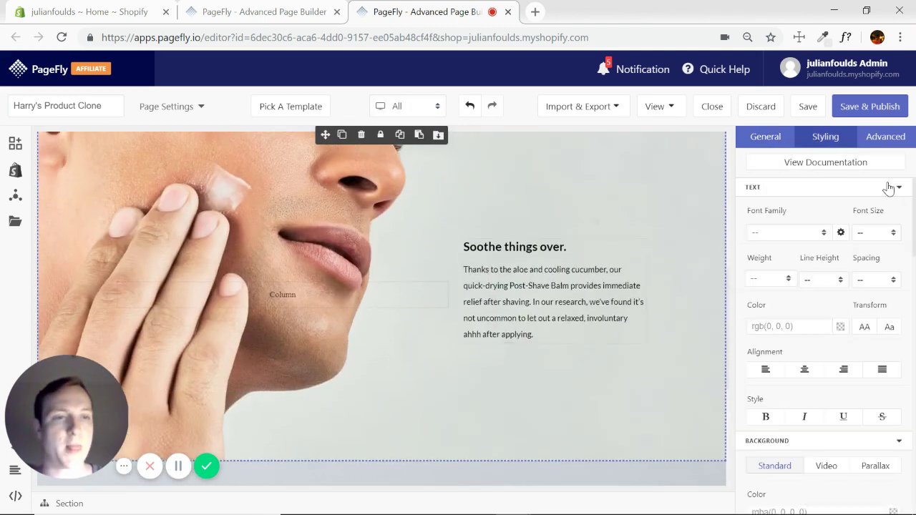
pyautogui.click(899, 188)
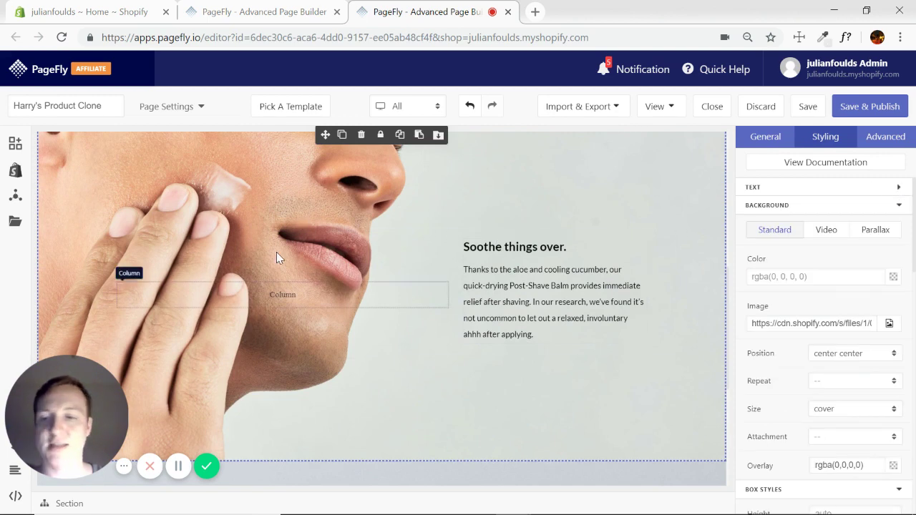
pyautogui.tripleClick(831, 323)
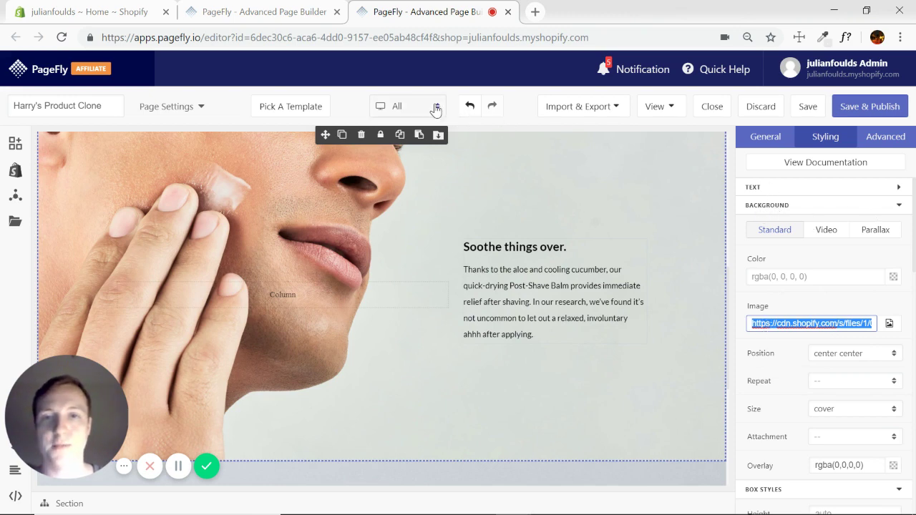
# Step: Return to the Mobile view and paste the copied Face.jpg URL as the "Soothe things over." section's background image
pyautogui.click(435, 106)
pyautogui.click(403, 195)
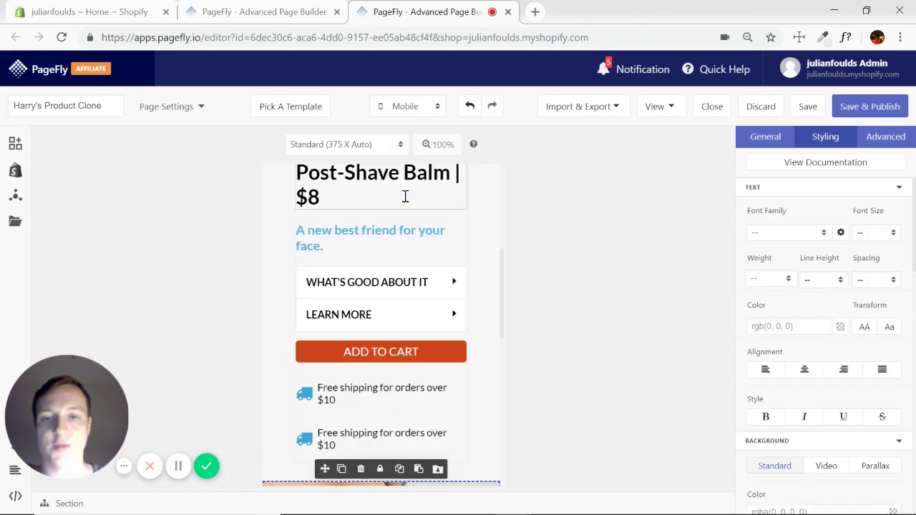
pyautogui.scroll(-3, 445, 296)
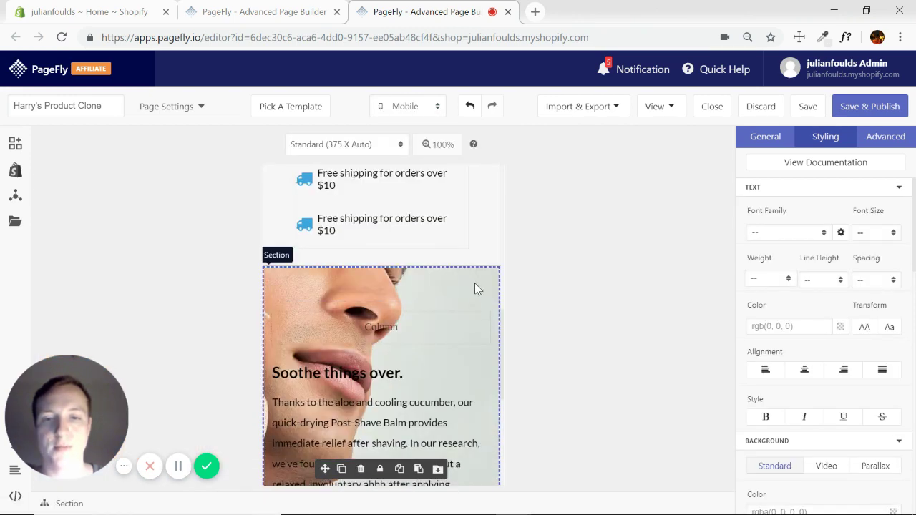
pyautogui.click(898, 188)
pyautogui.click(809, 327)
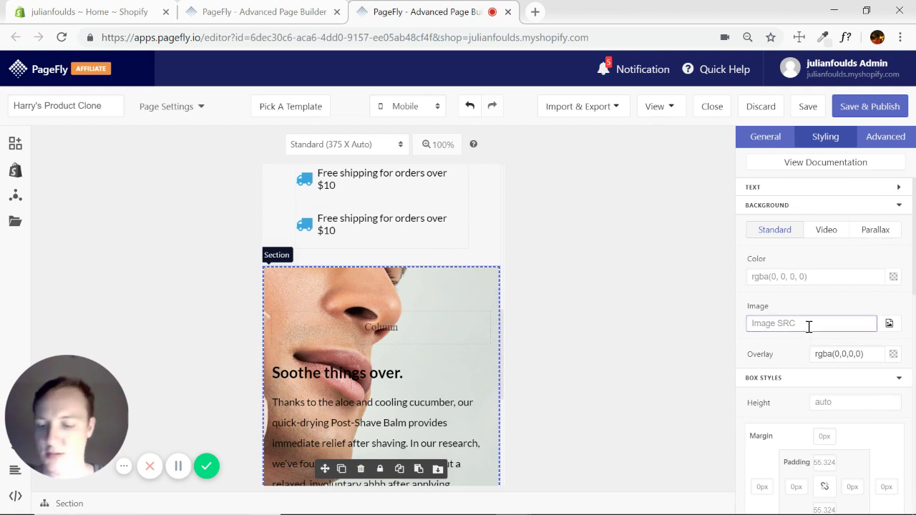
pyautogui.hotkey('ctrl', 'v')
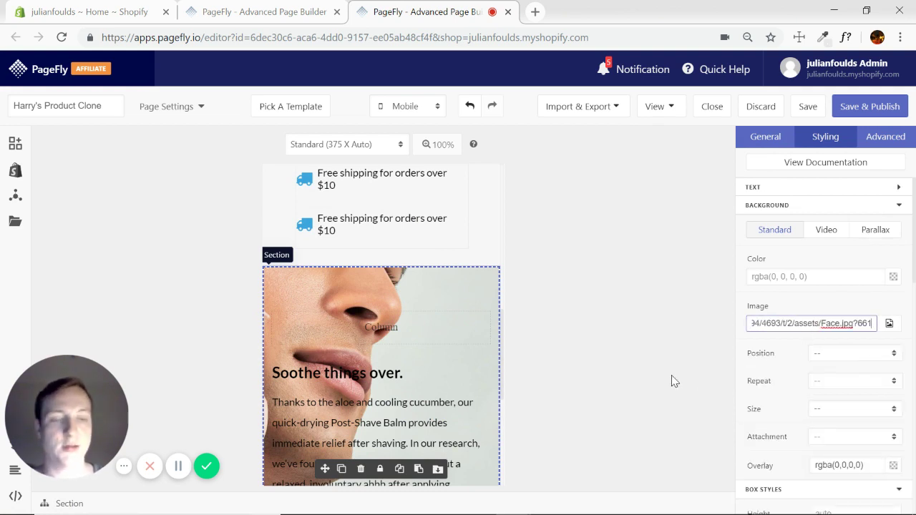
pyautogui.scroll(-2, 470, 326)
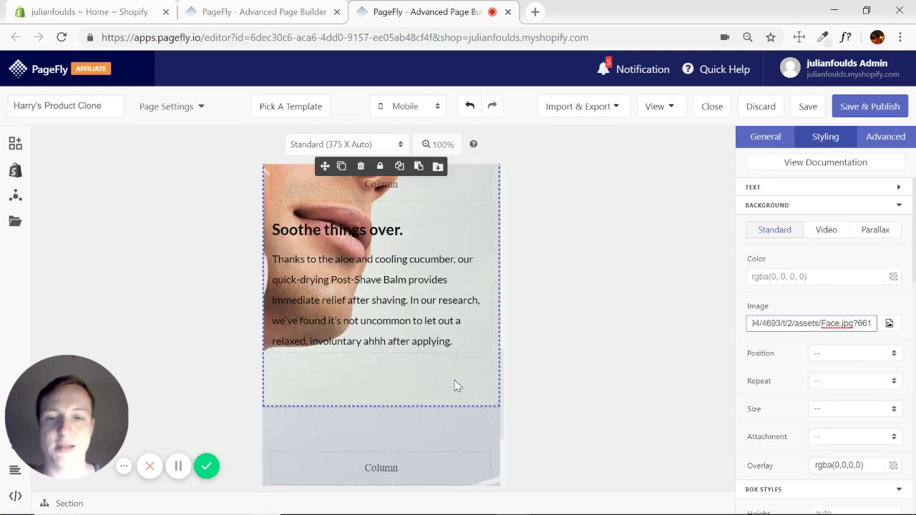
pyautogui.scroll(1, 449, 292)
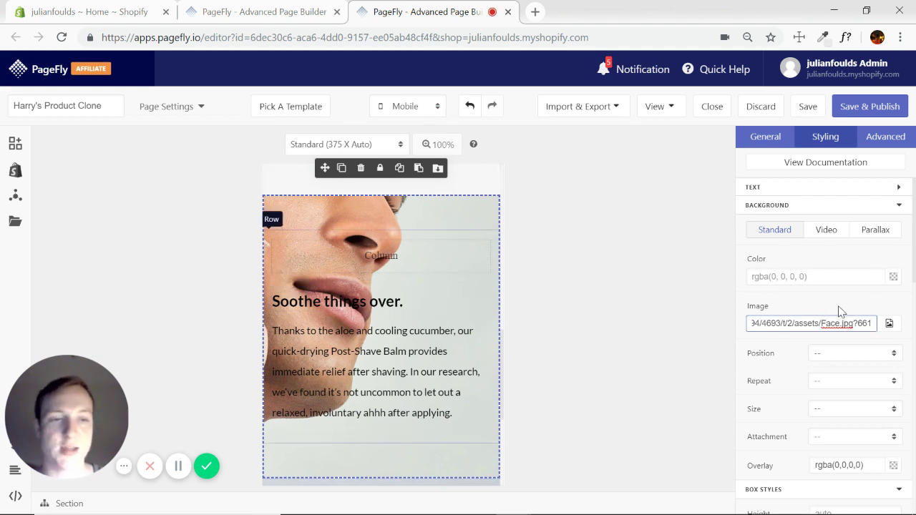
# Step: Try setting the "Soothe things over." section's background position to center center and its size to cover
pyautogui.click(892, 354)
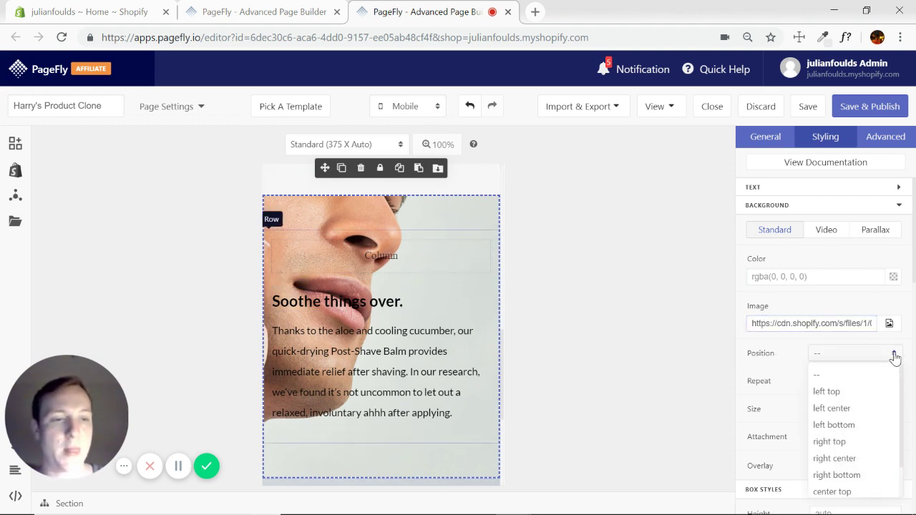
pyautogui.scroll(-2, 847, 401)
pyautogui.click(846, 470)
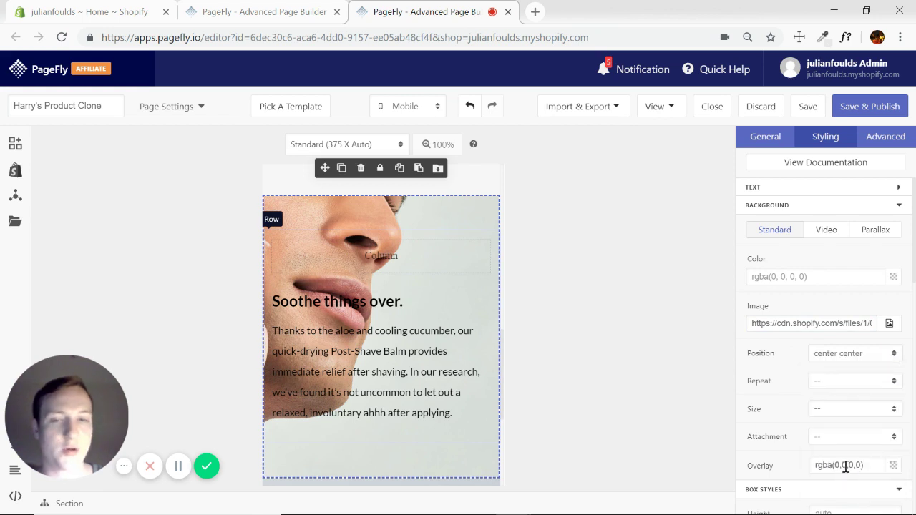
pyautogui.scroll(-2, 830, 379)
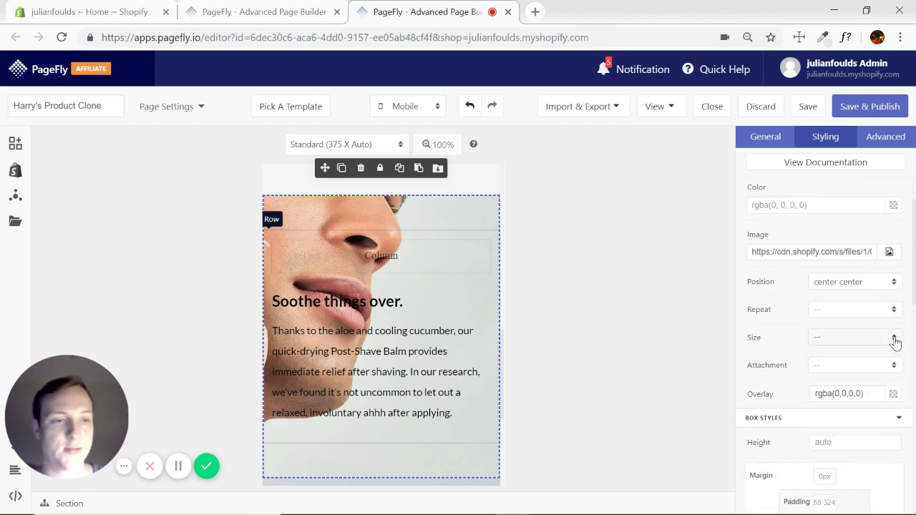
pyautogui.click(893, 338)
pyautogui.scroll(-2, 848, 403)
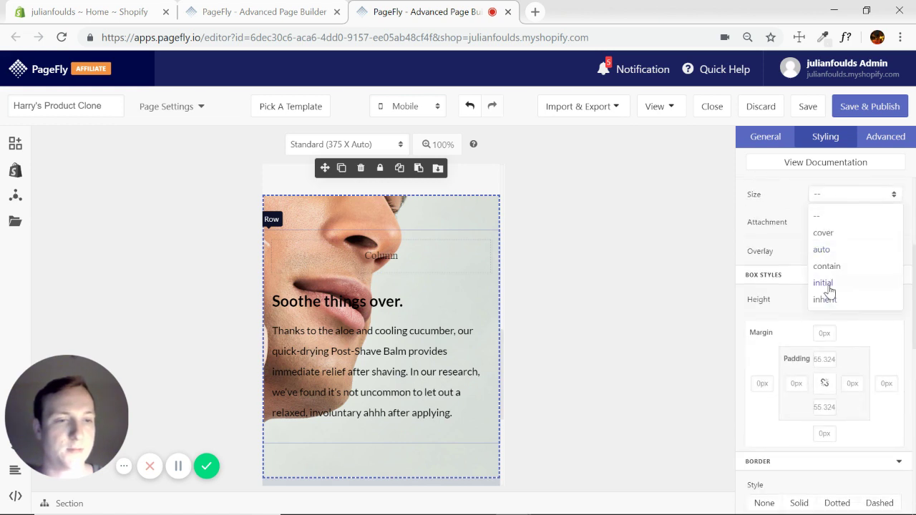
pyautogui.click(824, 234)
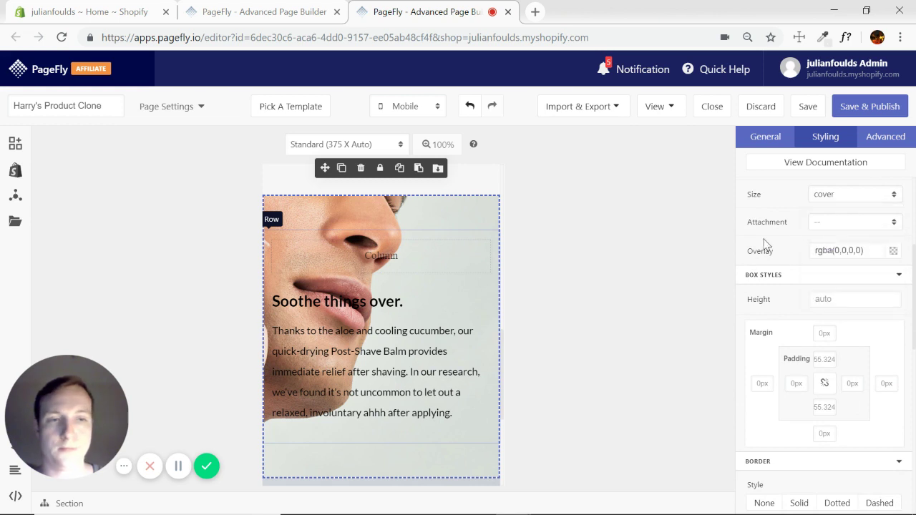
# Step: Reset the section's background size and position to the empty "--" option
pyautogui.scroll(1, 793, 270)
pyautogui.click(893, 267)
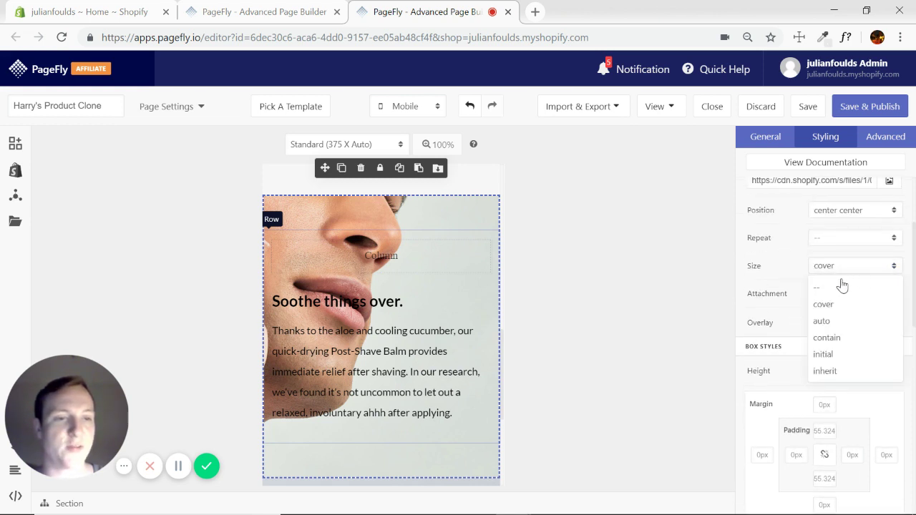
pyautogui.click(847, 283)
pyautogui.click(894, 210)
pyautogui.scroll(3, 848, 296)
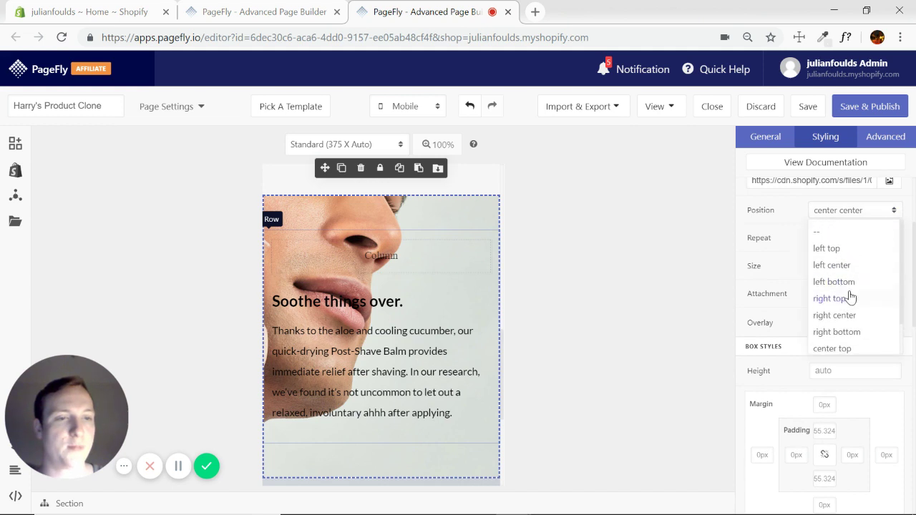
pyautogui.click(826, 377)
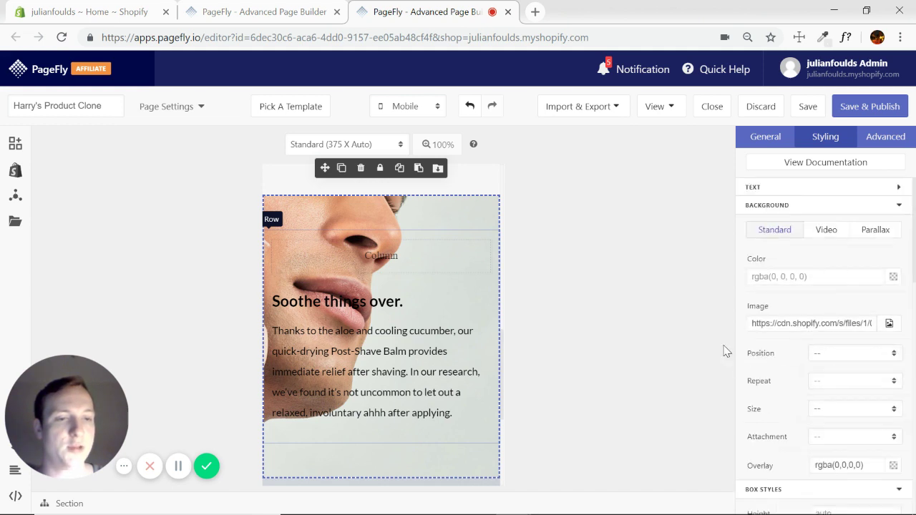
# Step: Copy the section's background image URL and paste it as the background image of the empty column above the heading
pyautogui.tripleClick(817, 323)
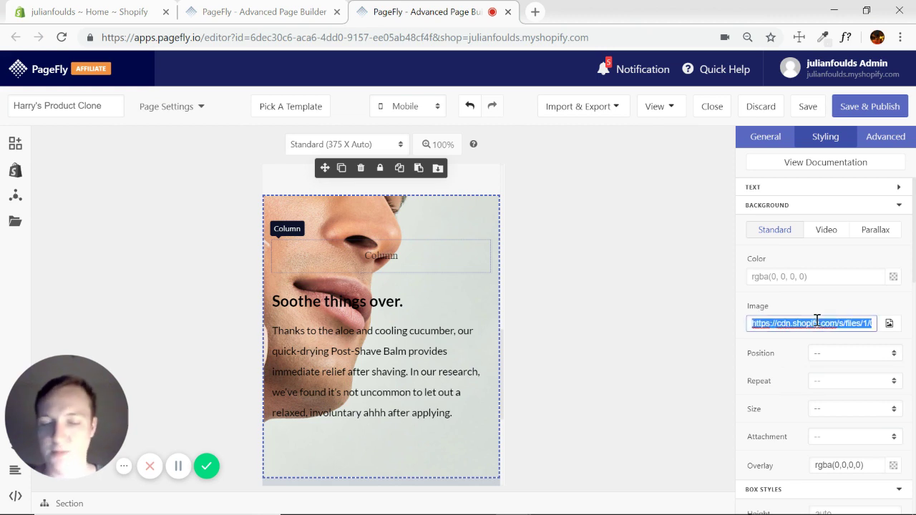
pyautogui.click(447, 258)
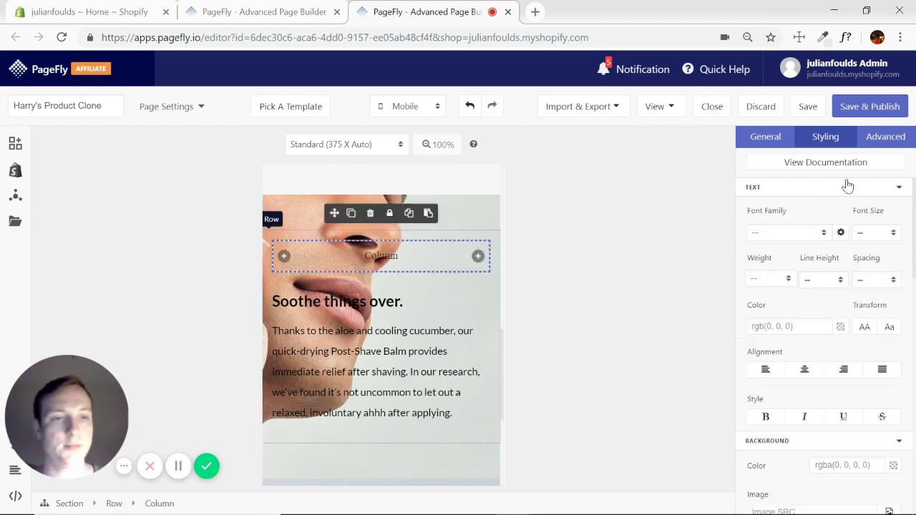
pyautogui.click(898, 188)
pyautogui.click(801, 277)
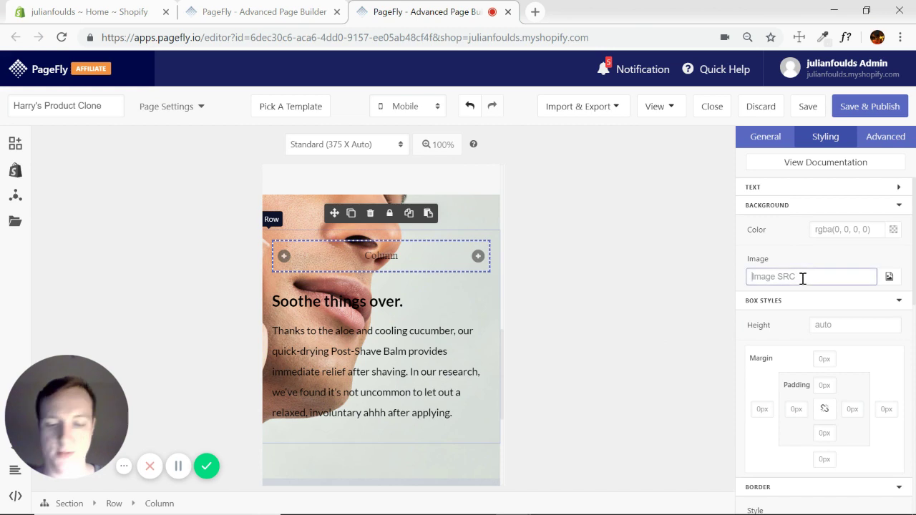
pyautogui.hotkey('ctrl', 'v')
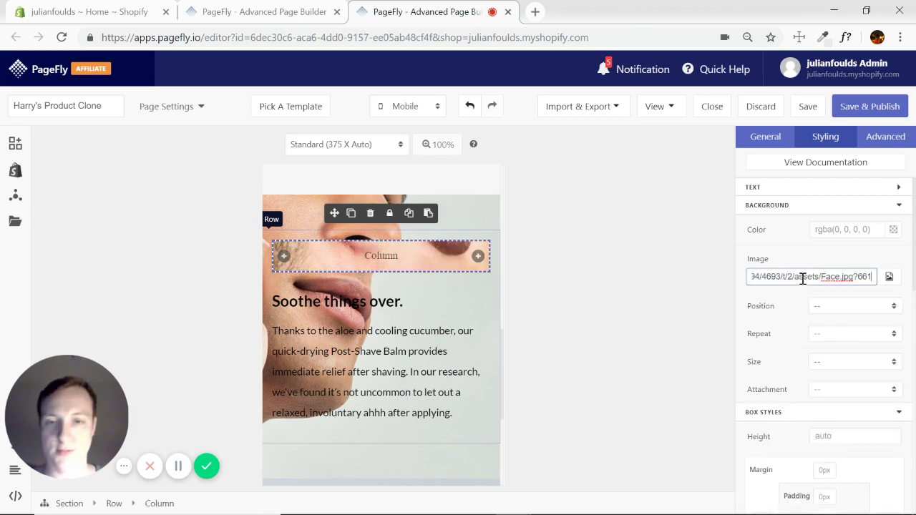
# Step: Set the empty column's background position to center center and its size to cover
pyautogui.click(470, 216)
pyautogui.click(449, 258)
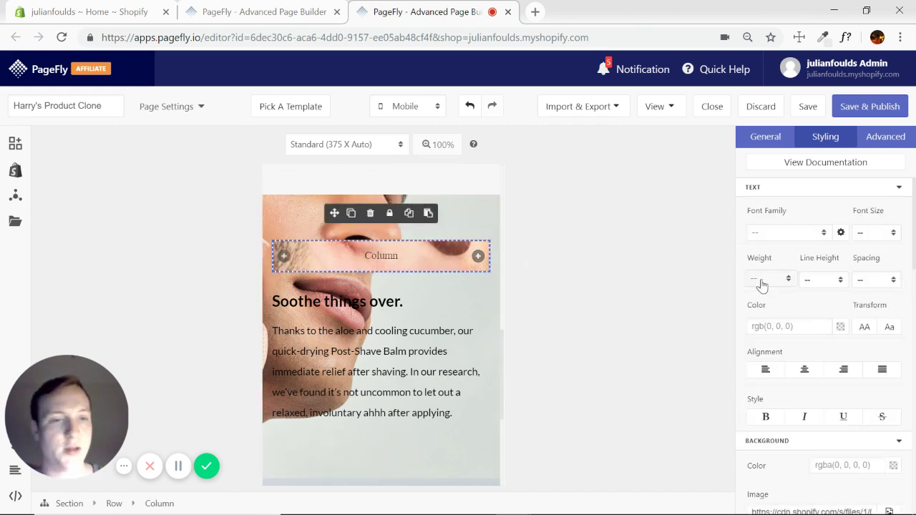
pyautogui.scroll(-8, 835, 296)
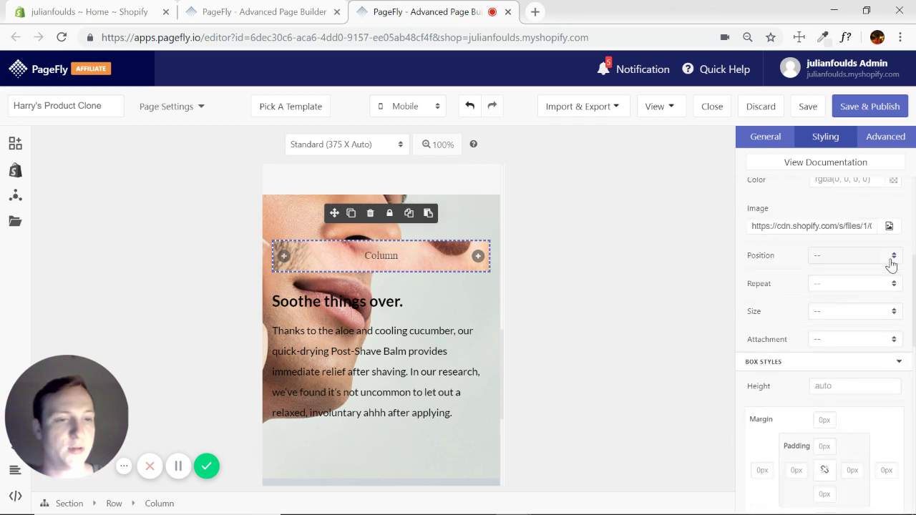
pyautogui.click(890, 264)
pyautogui.scroll(-1, 864, 323)
pyautogui.click(838, 375)
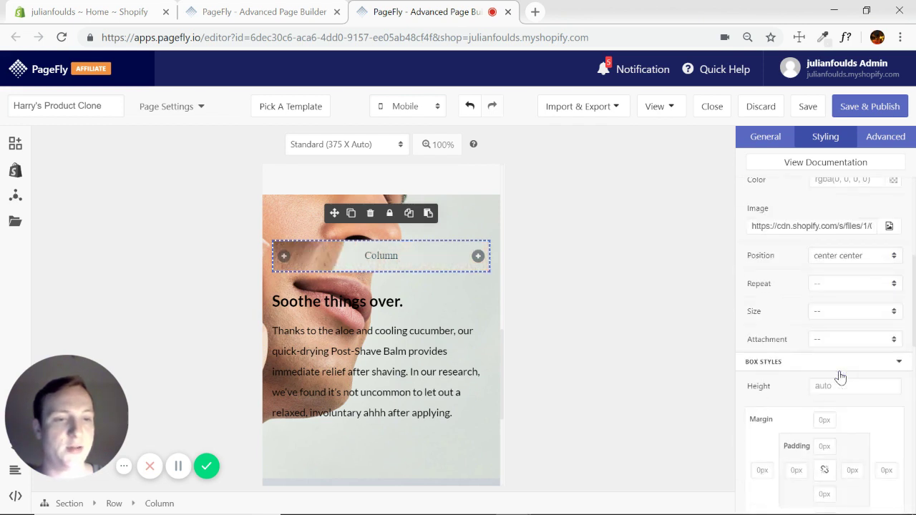
pyautogui.click(894, 315)
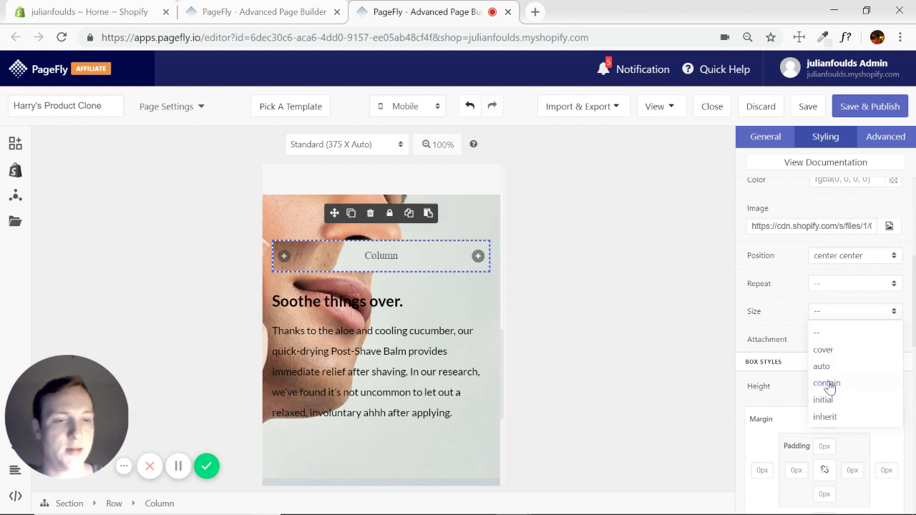
pyautogui.click(829, 352)
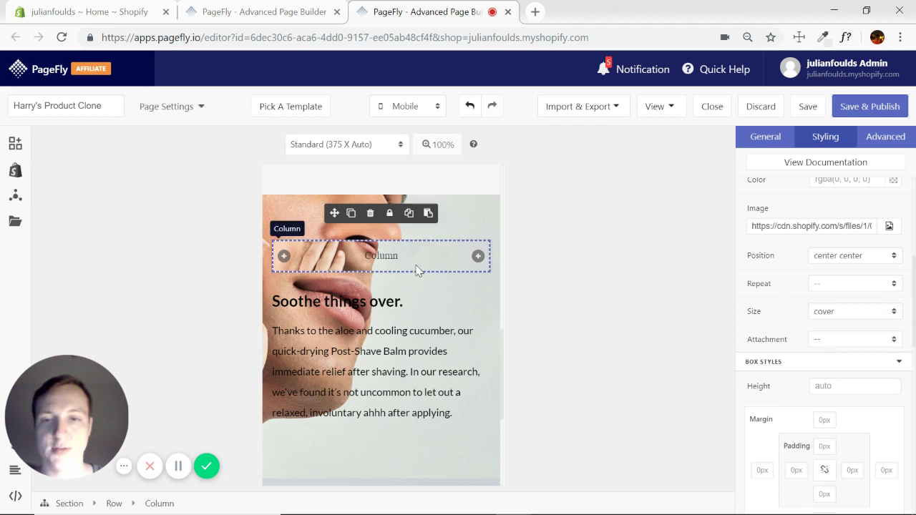
# Step: Give the image column 200 px top padding and 100 px bottom padding
pyautogui.scroll(-2, 744, 295)
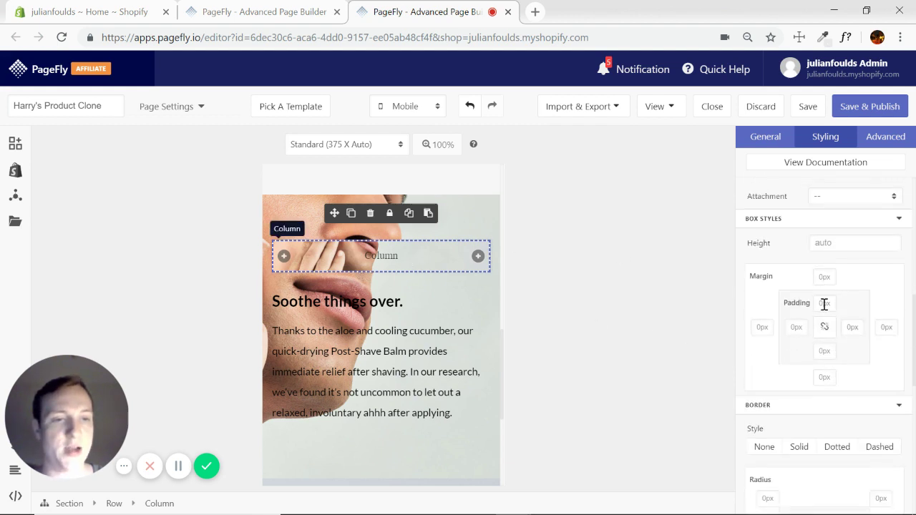
pyautogui.write('200')
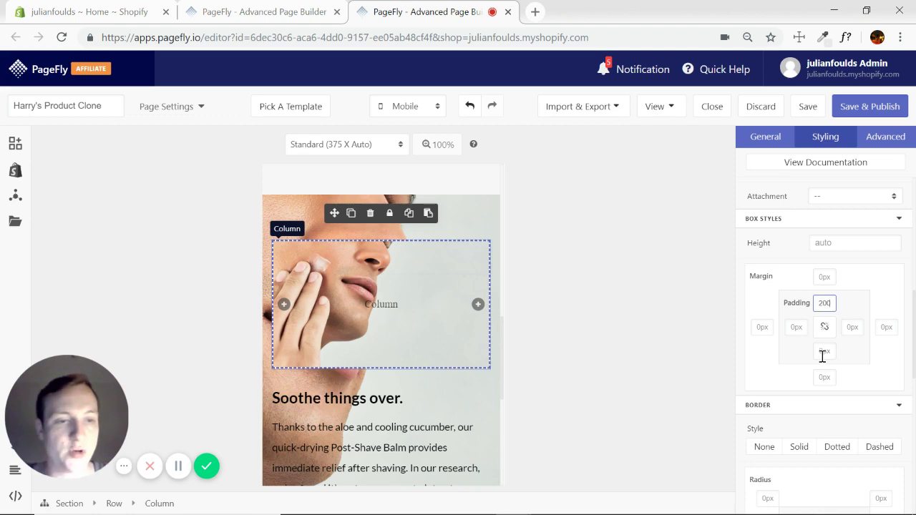
pyautogui.click(834, 351)
pyautogui.write('100')
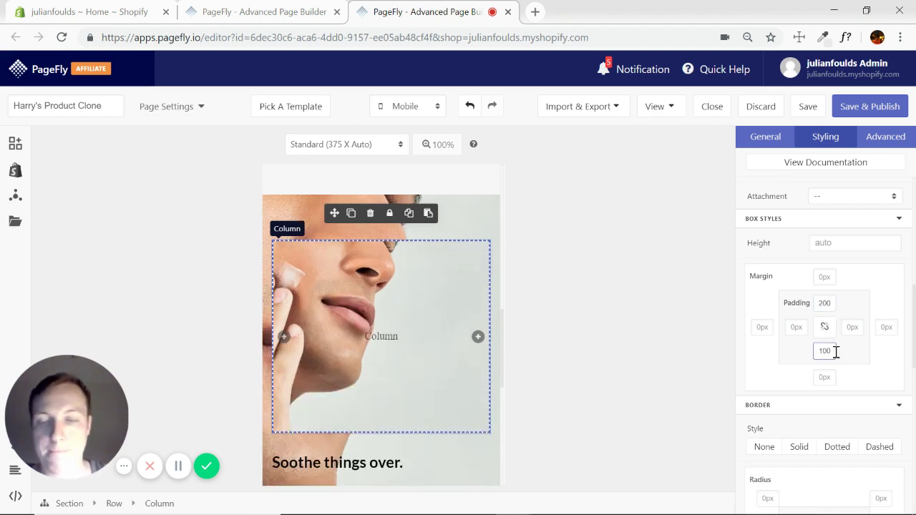
pyautogui.scroll(-3, 398, 279)
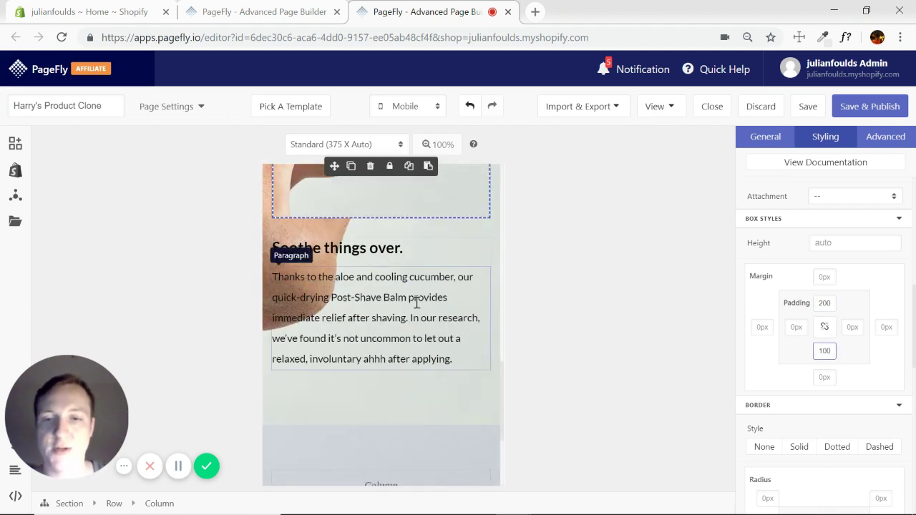
# Step: Sample the pale grey-green color #DFE4E0 from the face image's backdrop with the page color picker
pyautogui.scroll(4, 456, 299)
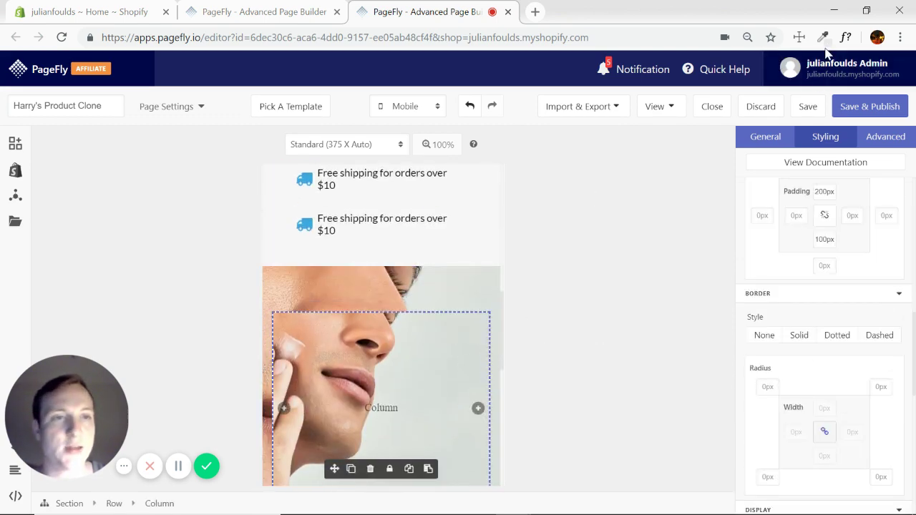
pyautogui.click(822, 38)
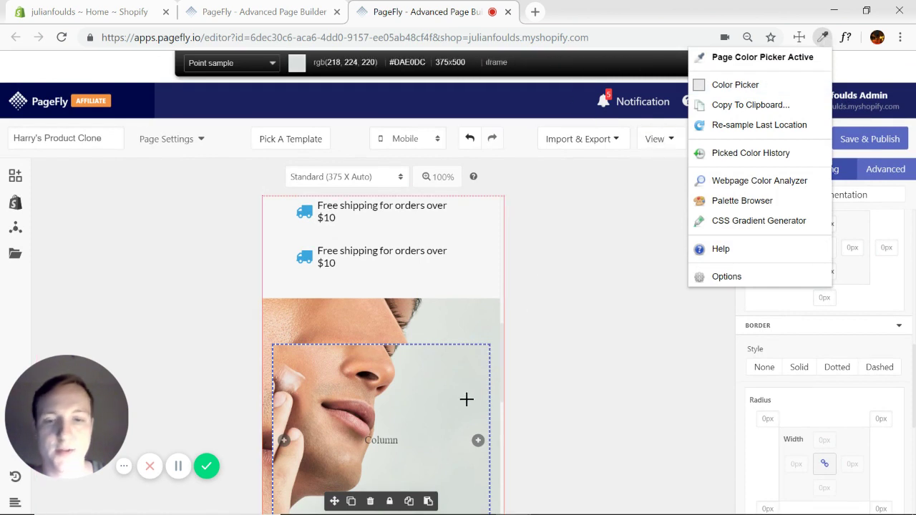
pyautogui.click(465, 405)
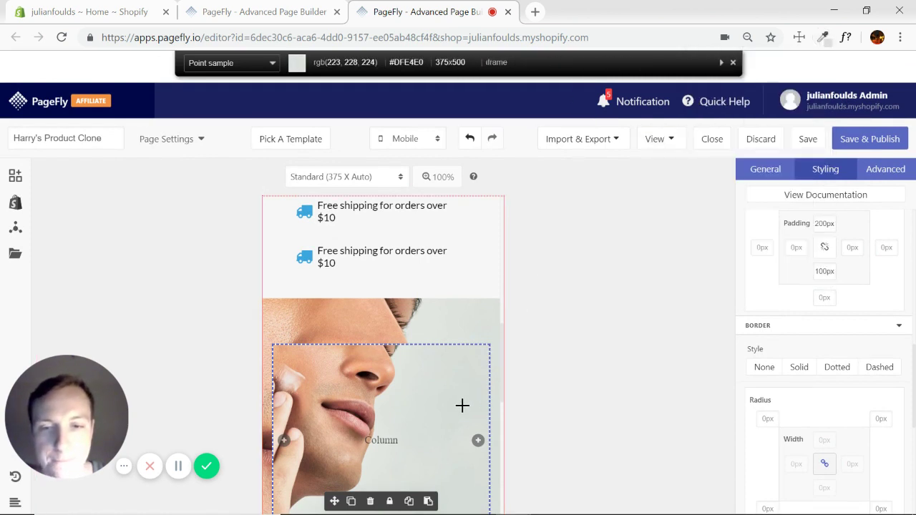
pyautogui.click(462, 405)
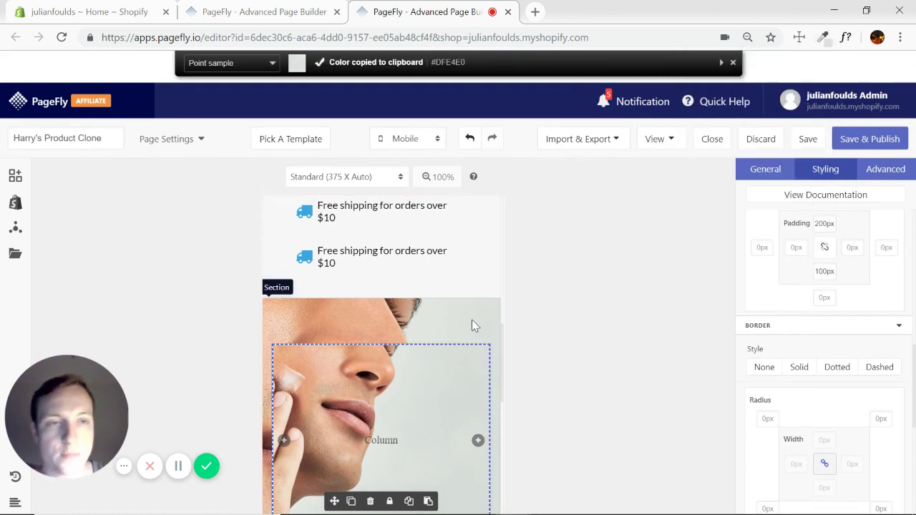
# Step: Remove the "Soothe things over." section's background image and paste #DFE4E0 as its background color
pyautogui.click(495, 304)
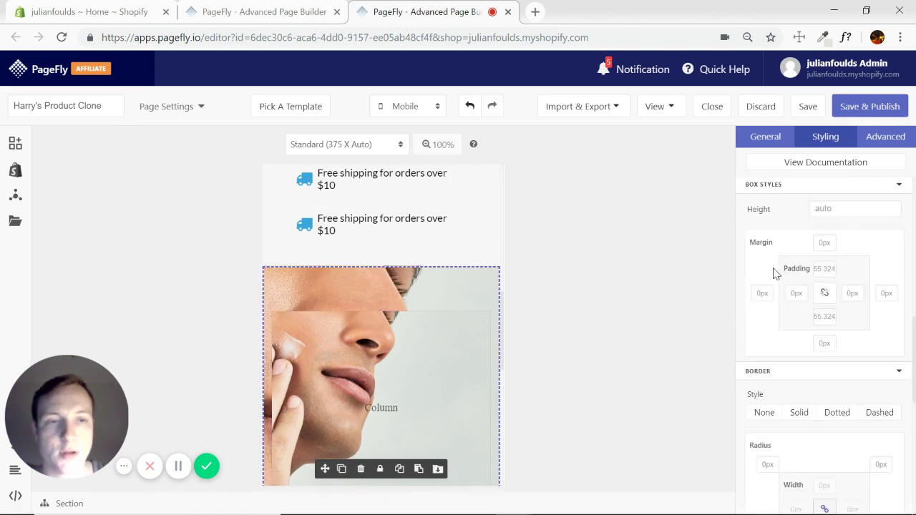
pyautogui.click(899, 188)
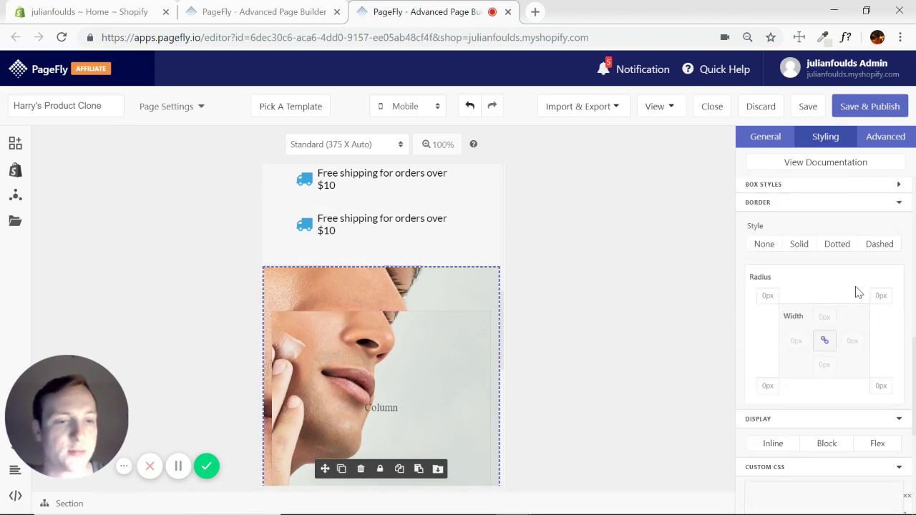
pyautogui.scroll(2, 843, 236)
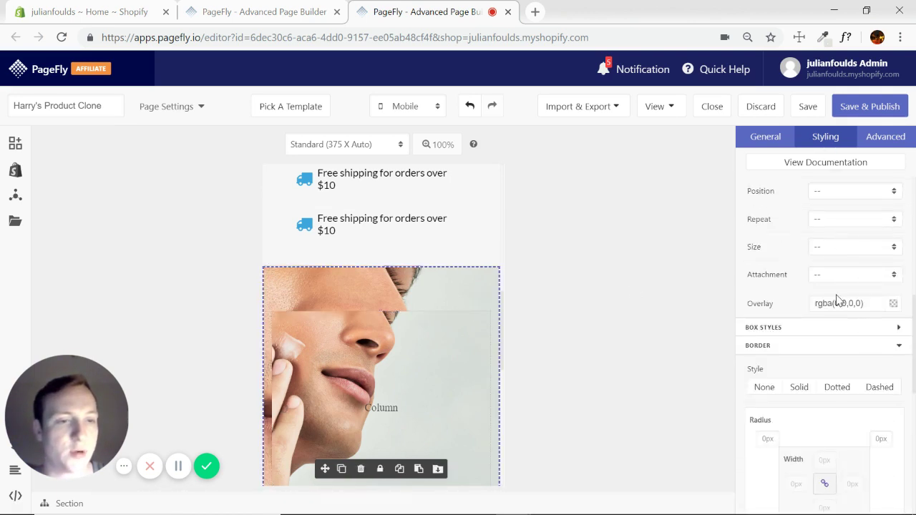
pyautogui.scroll(1, 841, 293)
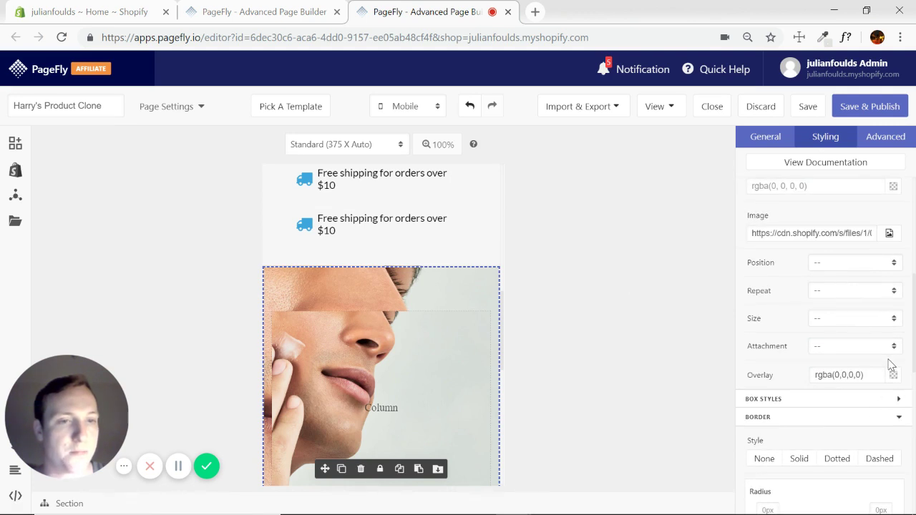
pyautogui.scroll(1, 880, 322)
pyautogui.tripleClick(836, 310)
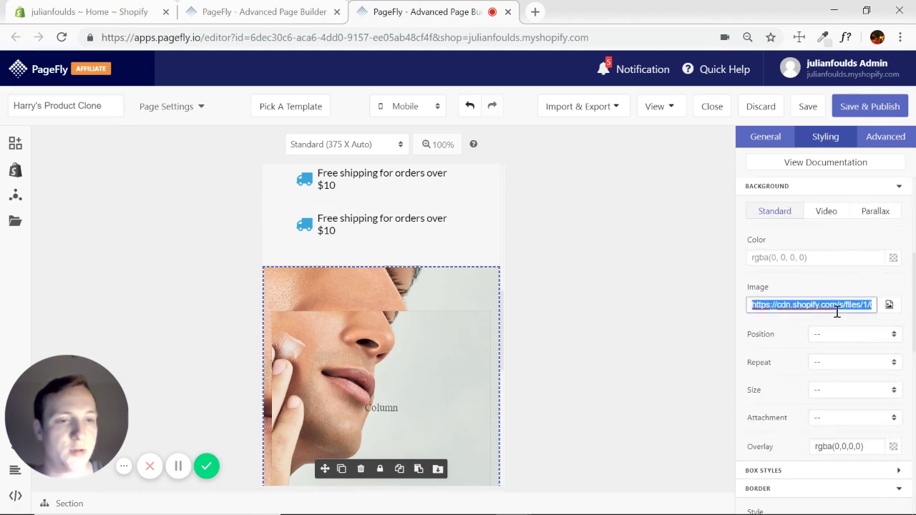
pyautogui.press('BackSpace')
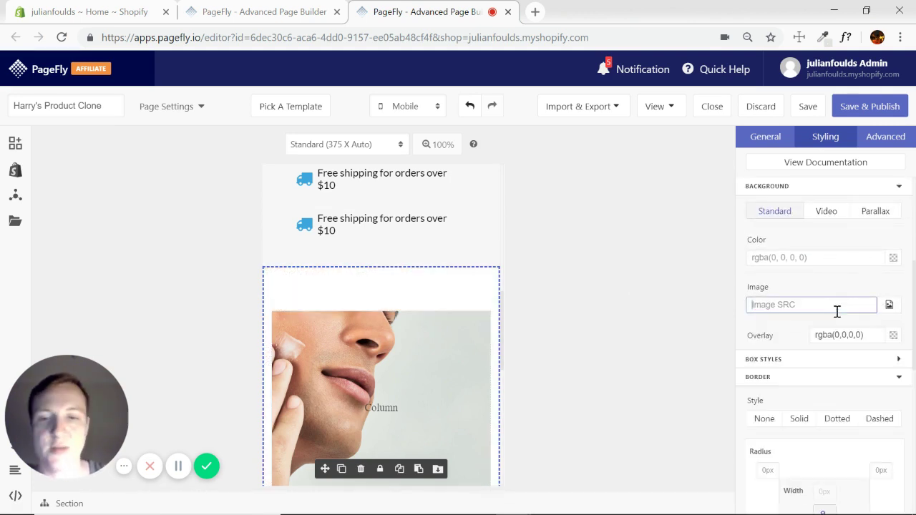
pyautogui.click(812, 261)
pyautogui.hotkey('ctrl', 'v')
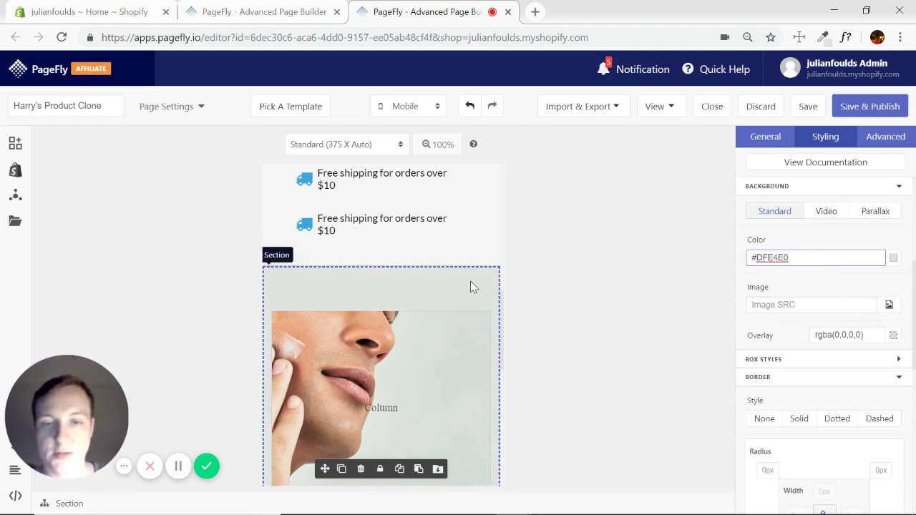
# Step: Review the section with its plain background, and undo the background color change and the background image removal
pyautogui.scroll(-2, 470, 285)
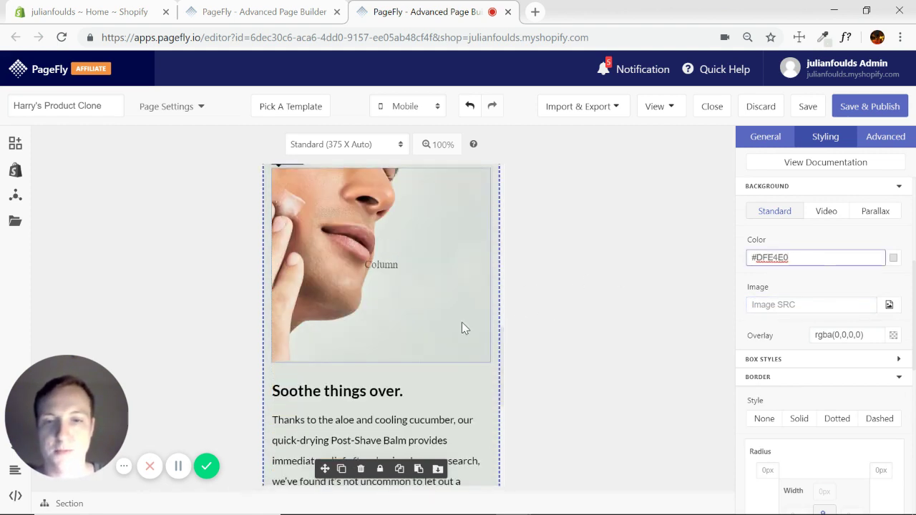
pyautogui.scroll(2, 461, 326)
pyautogui.scroll(-1, 484, 288)
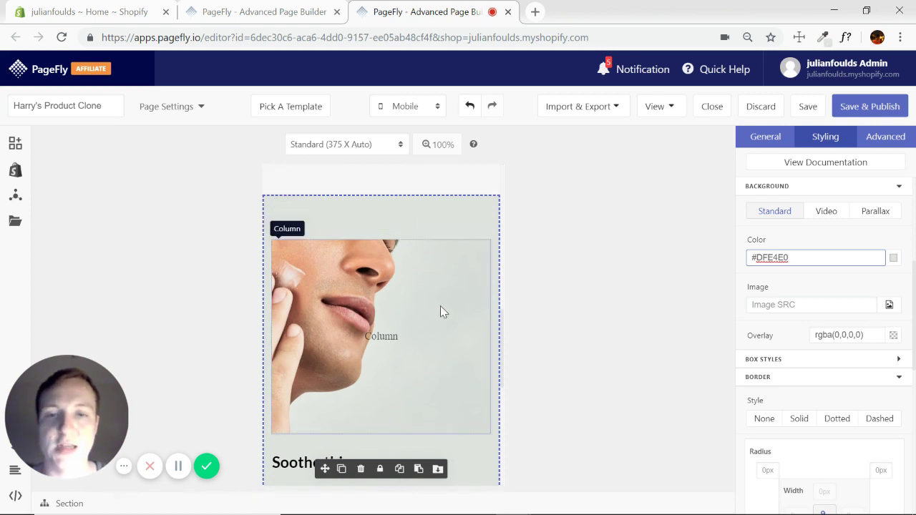
pyautogui.click(470, 107)
pyautogui.click(470, 107)
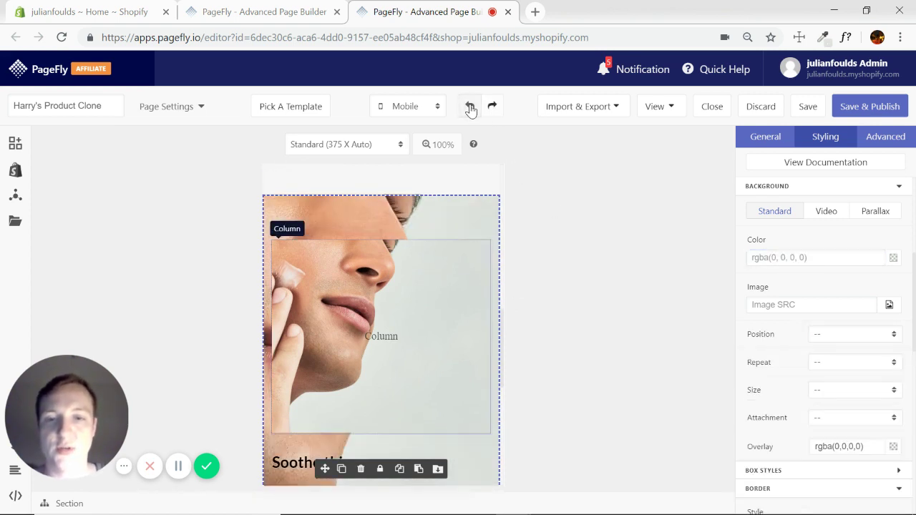
# Step: Undo the padding and background image changes made to the empty column above the "Soothe things over." heading
pyautogui.click(470, 106)
pyautogui.click(470, 106)
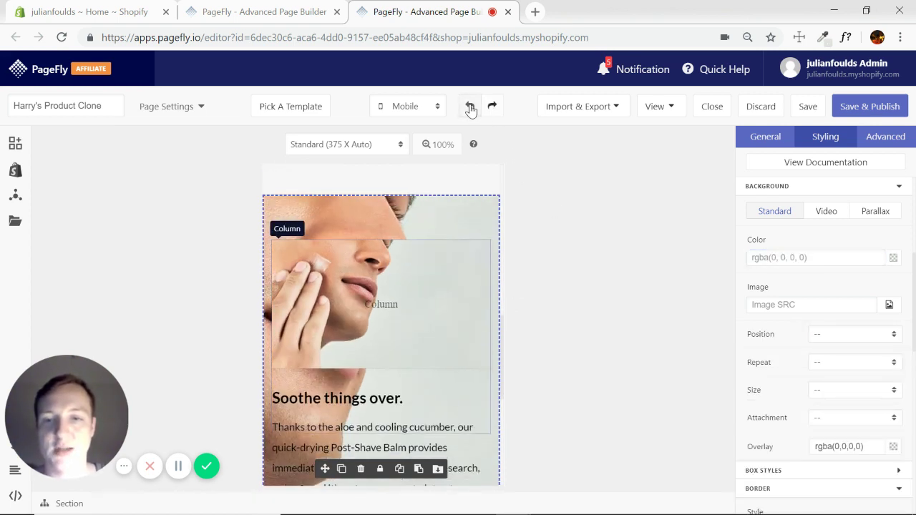
pyautogui.click(470, 107)
pyautogui.click(470, 107)
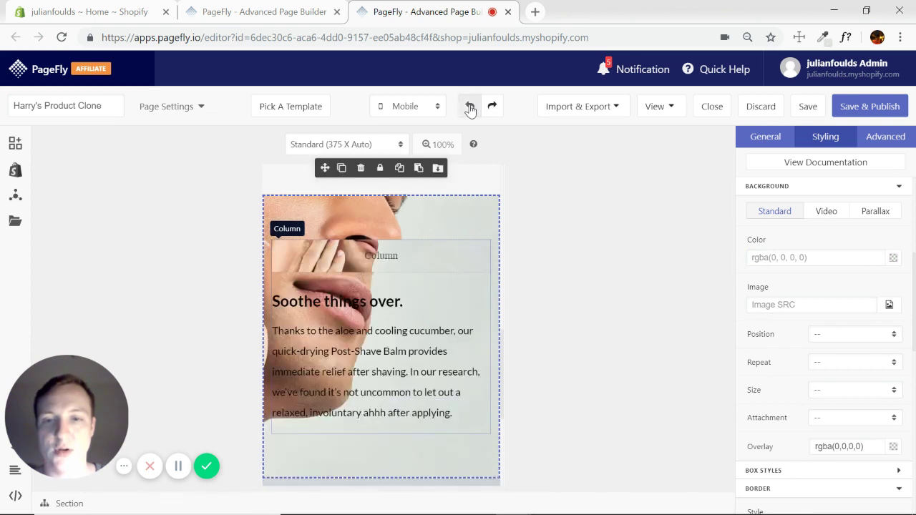
pyautogui.click(470, 107)
pyautogui.click(470, 106)
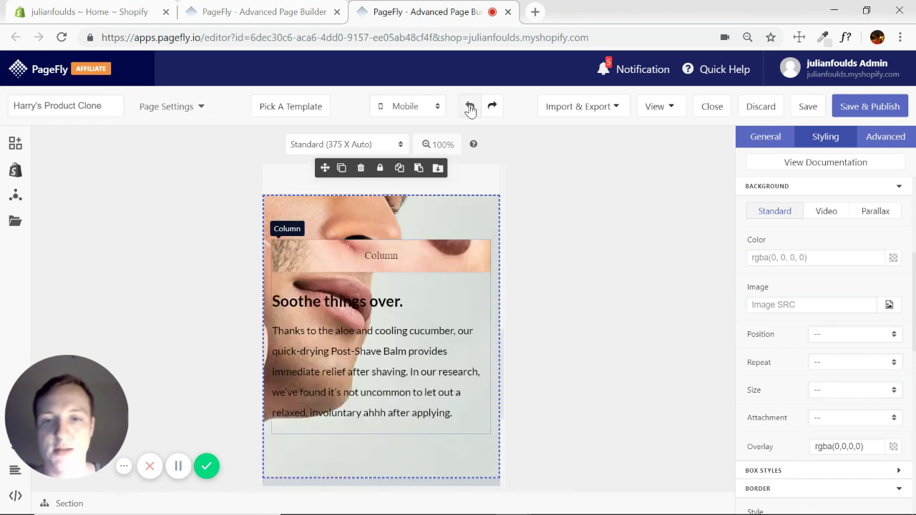
pyautogui.click(470, 107)
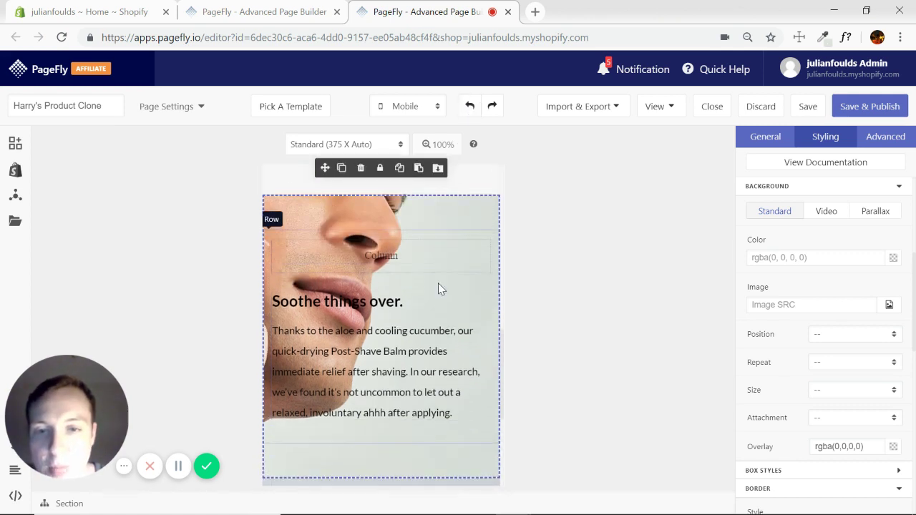
# Step: Duplicate the whole "Soothe things over." section with its face background image
pyautogui.click(438, 251)
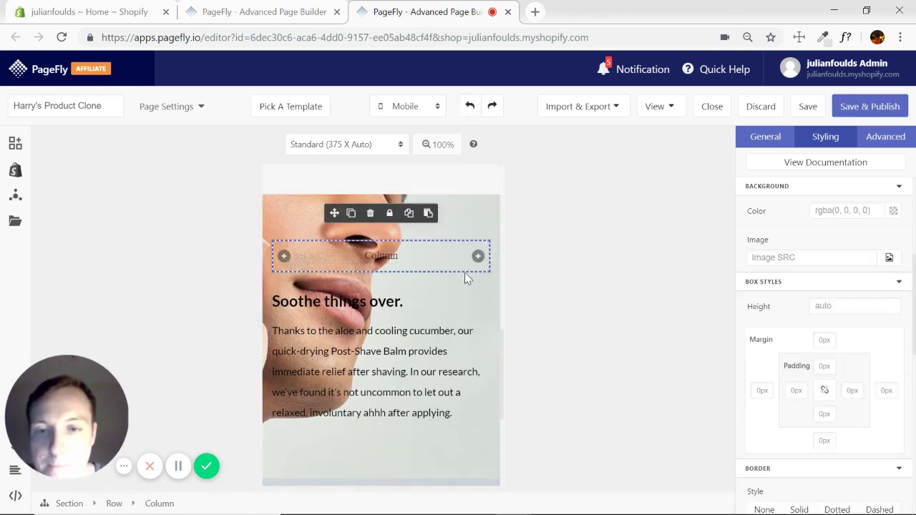
pyautogui.click(466, 213)
pyautogui.scroll(-2, 439, 401)
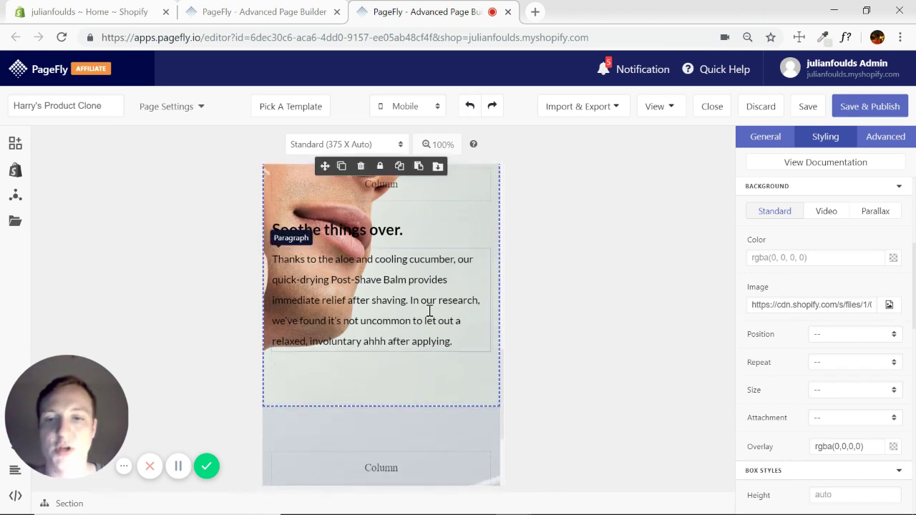
pyautogui.scroll(-1, 428, 336)
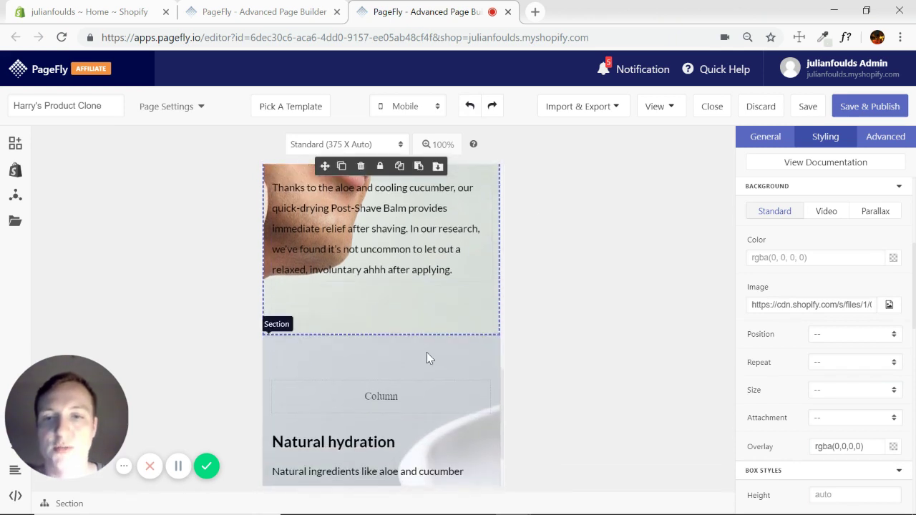
pyautogui.click(341, 169)
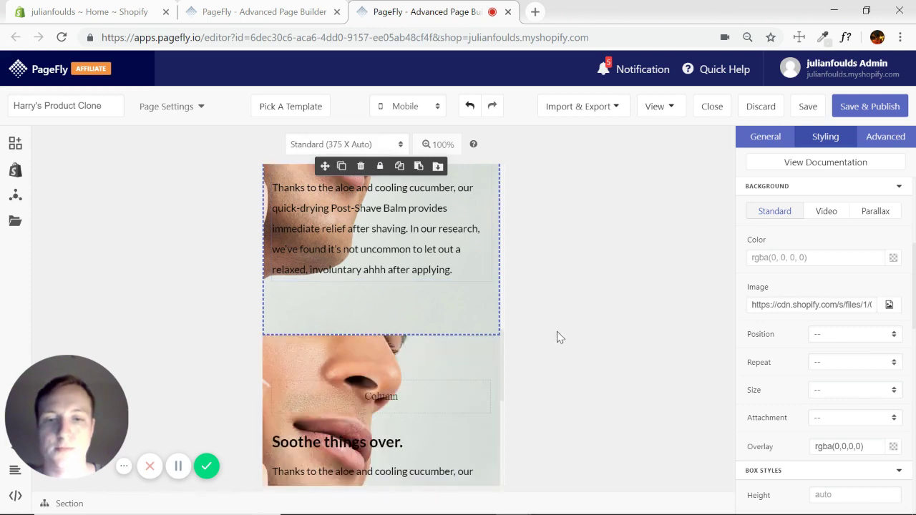
# Step: Delete the empty column above the heading in both copies of the "Soothe things over." section
pyautogui.scroll(1, 464, 366)
pyautogui.scroll(-2, 483, 364)
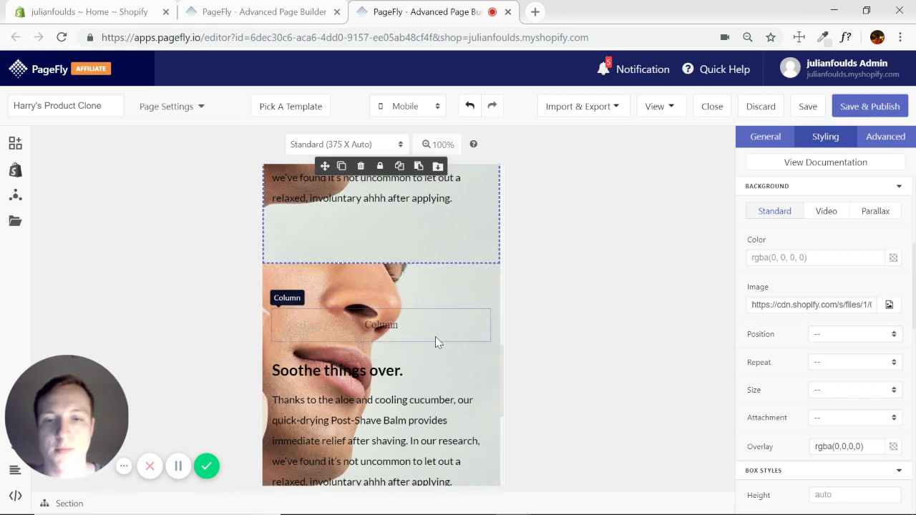
pyautogui.click(421, 326)
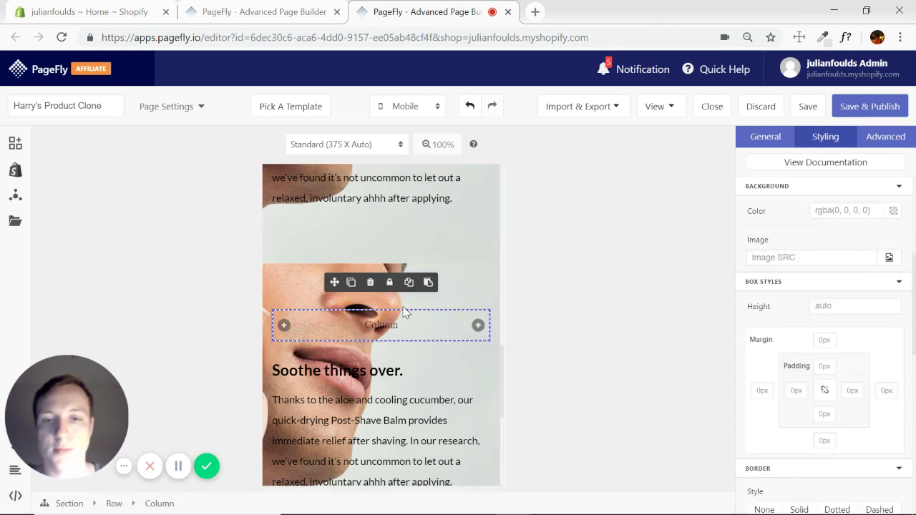
pyautogui.click(370, 283)
pyautogui.scroll(-2, 458, 304)
pyautogui.scroll(5, 458, 303)
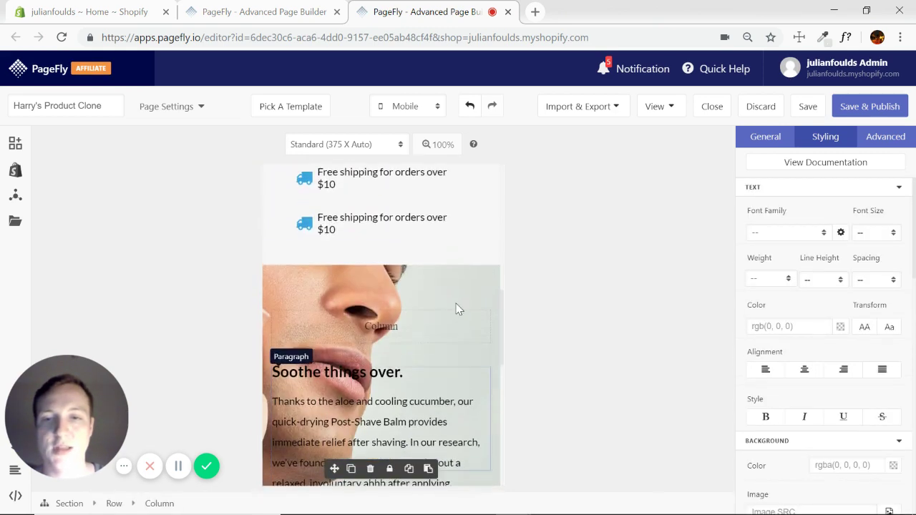
pyautogui.click(424, 327)
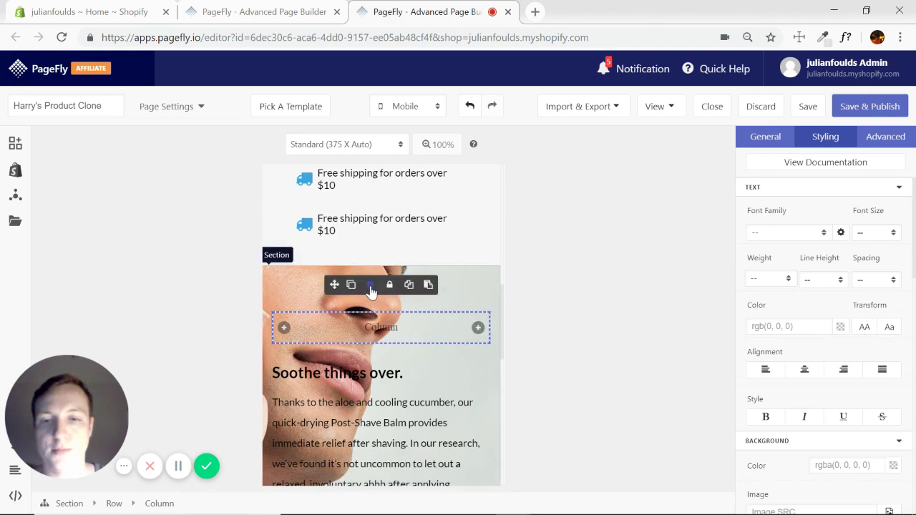
pyautogui.click(370, 285)
pyautogui.scroll(-1, 476, 300)
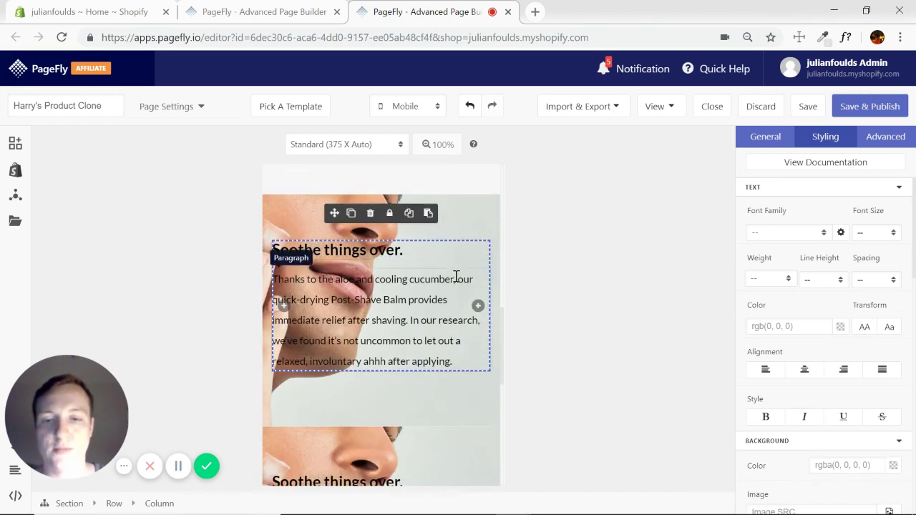
# Step: Delete the text column and its leftover row from the upper copy, keeping only that section's background image
pyautogui.scroll(-2, 462, 275)
pyautogui.scroll(2, 457, 279)
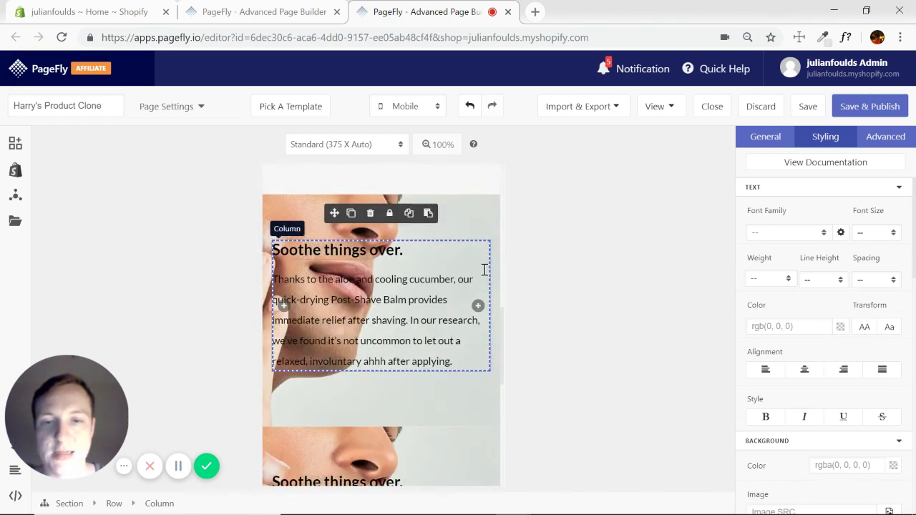
pyautogui.click(370, 213)
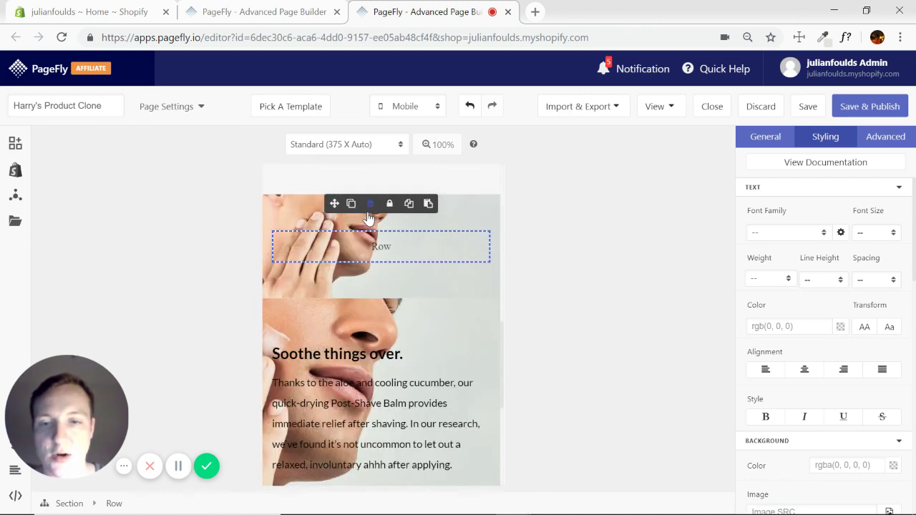
pyautogui.scroll(2, 437, 304)
pyautogui.scroll(-2, 465, 301)
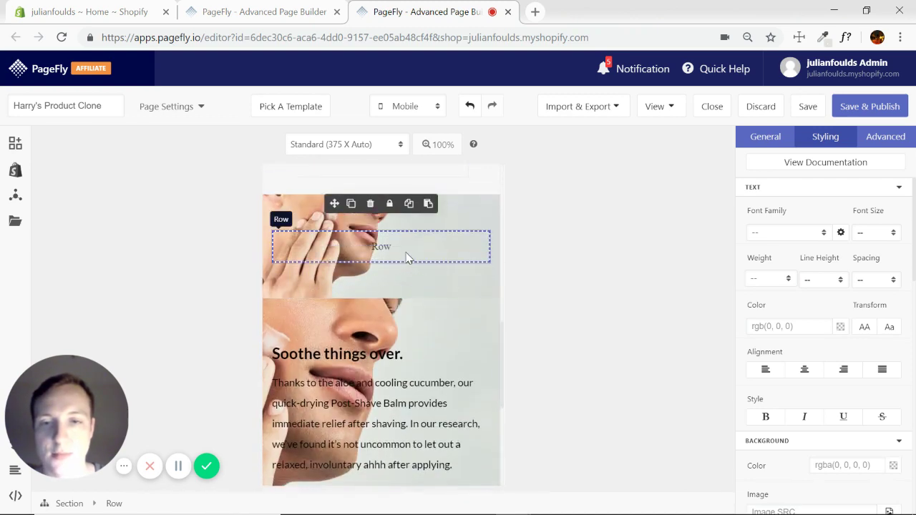
pyautogui.click(366, 206)
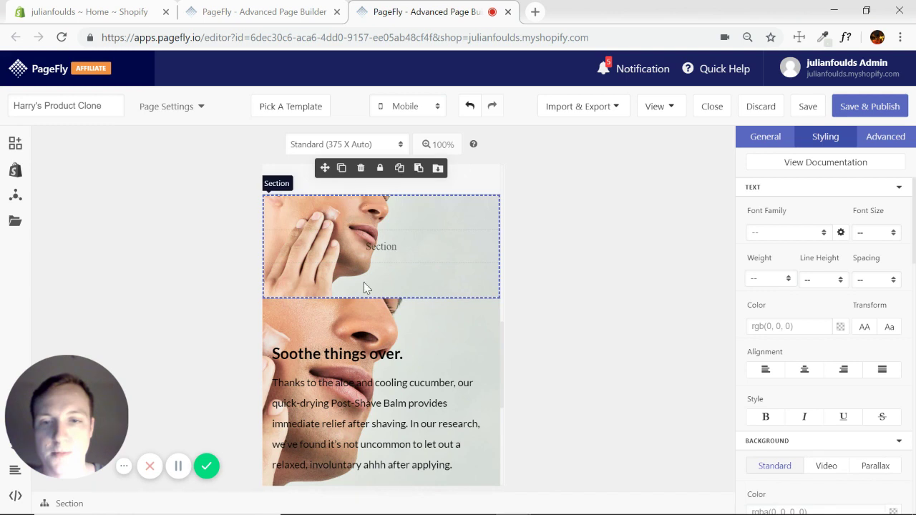
pyautogui.scroll(-2, 471, 330)
pyautogui.scroll(2, 480, 327)
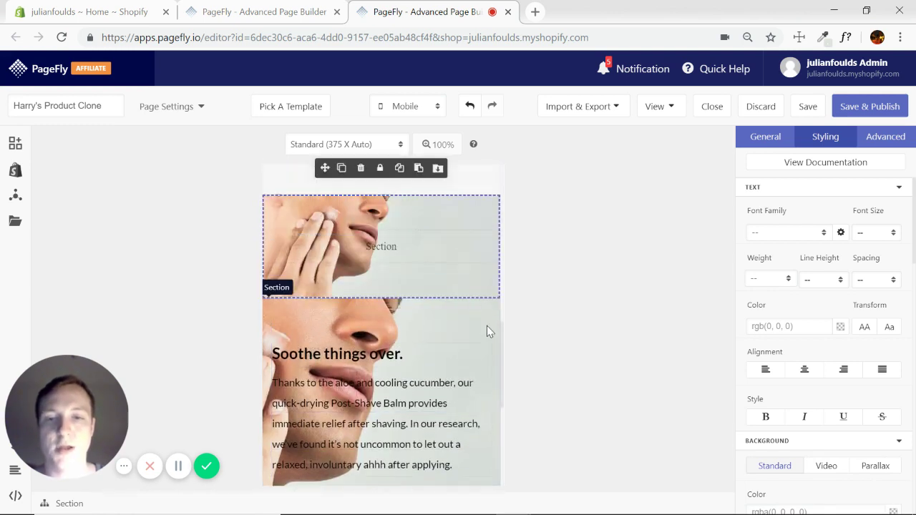
# Step: Select the lower "Soothe things over." section and sample the pale grey-green color #D7DDD9 from its backdrop with the page color picker
pyautogui.click(477, 327)
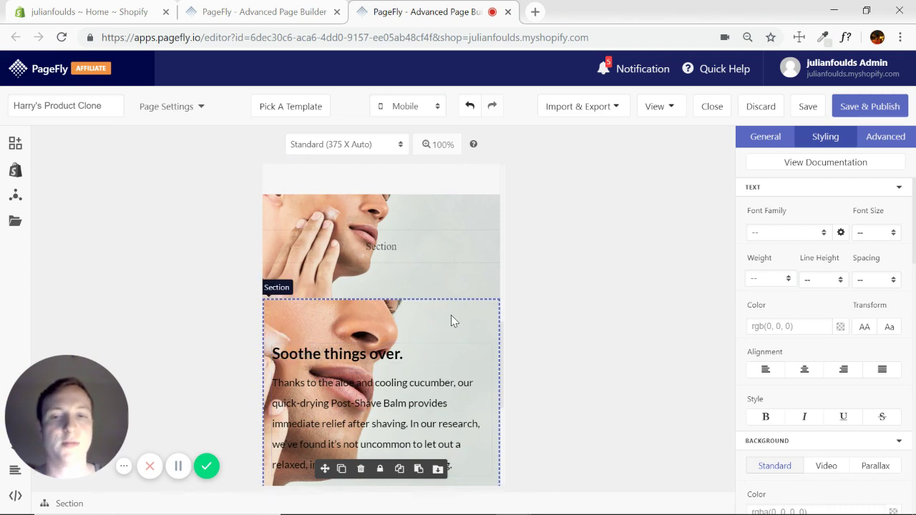
pyautogui.click(823, 37)
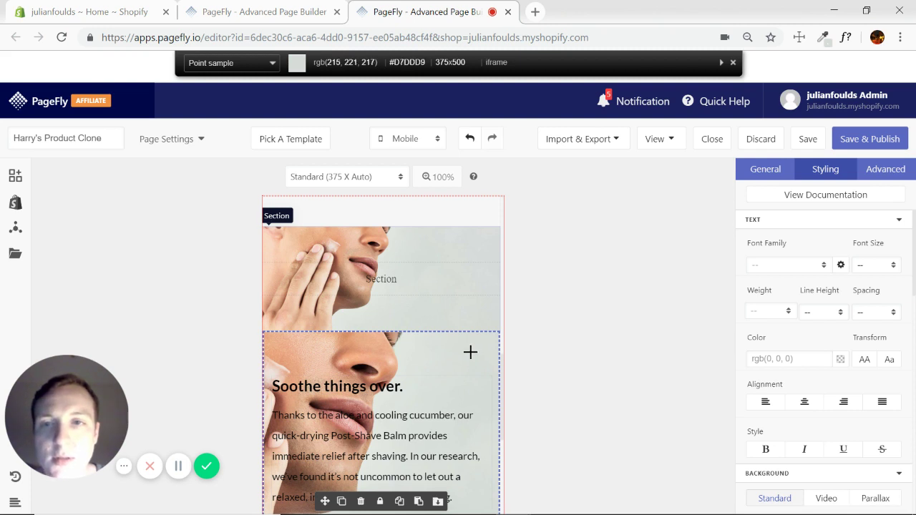
pyautogui.click(469, 351)
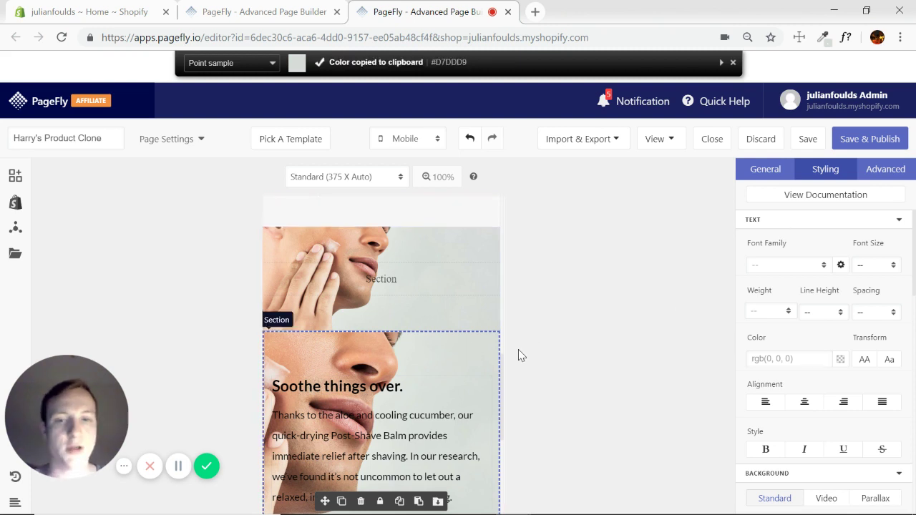
# Step: Remove the lower section's background image and paste #D7DDD9 as its background color
pyautogui.click(897, 189)
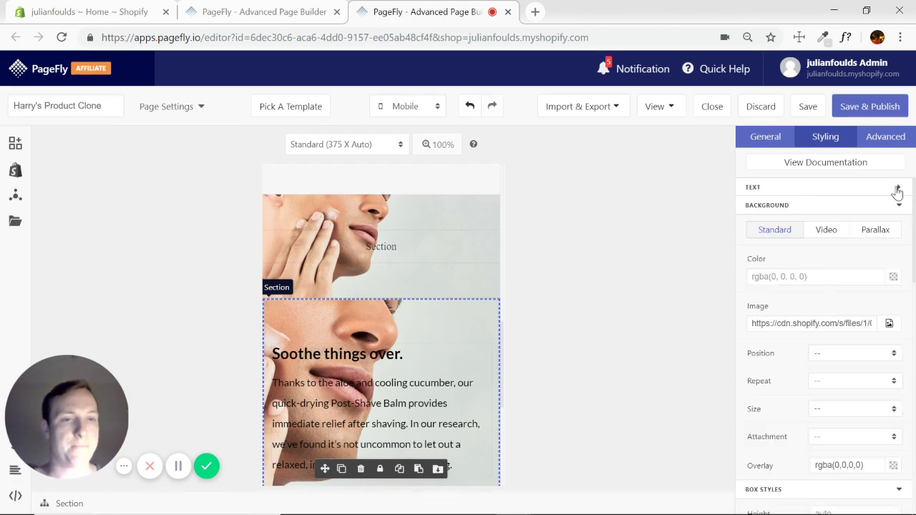
pyautogui.tripleClick(832, 322)
pyautogui.press('BackSpace')
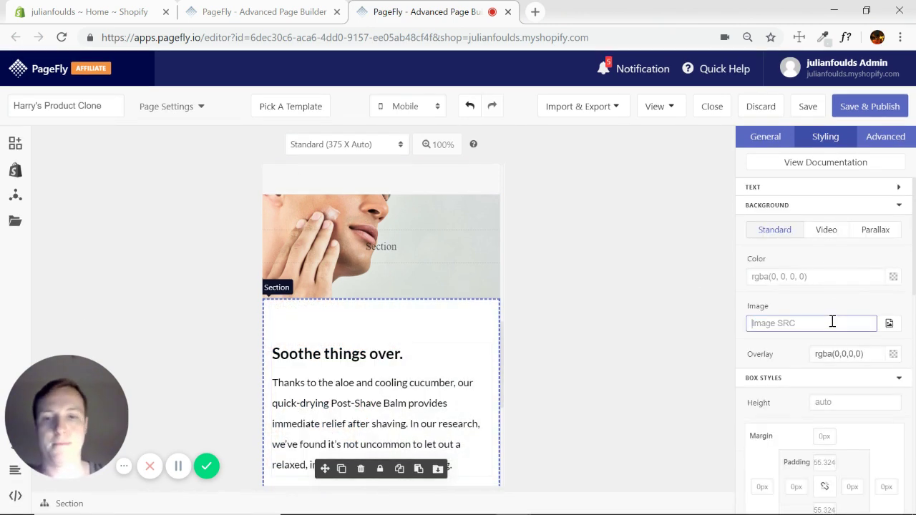
pyautogui.scroll(-3, 458, 293)
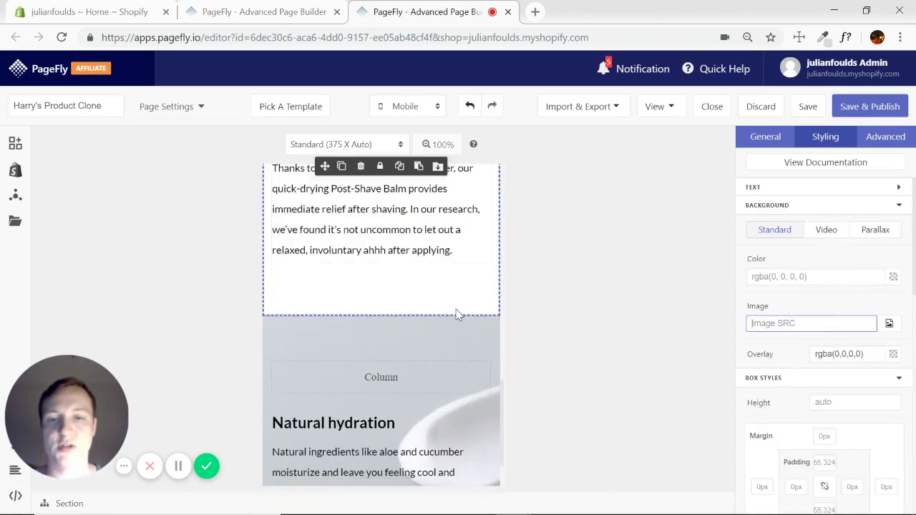
pyautogui.scroll(3, 459, 317)
pyautogui.click(812, 278)
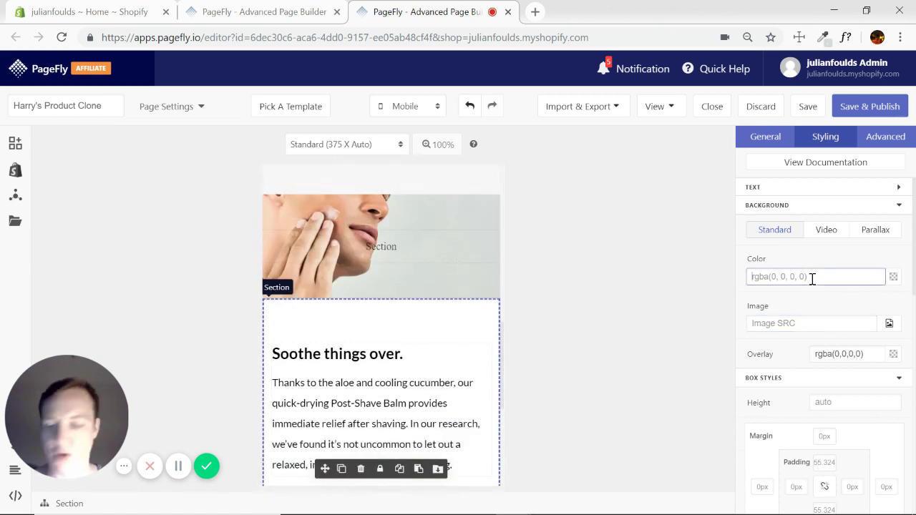
pyautogui.hotkey('ctrl', 'v')
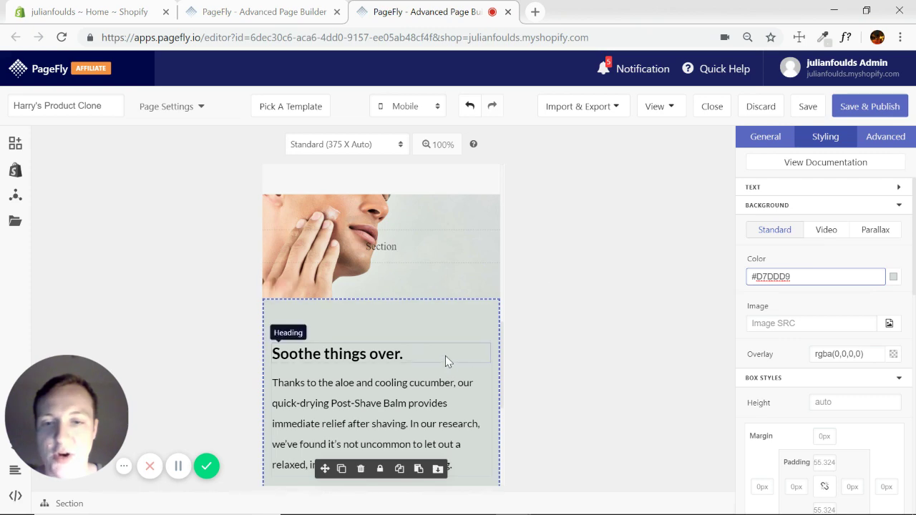
# Step: Review how the plain-colored text section blends with the image section above and the "Natural hydration" section below
pyautogui.scroll(-2, 445, 356)
pyautogui.scroll(1, 491, 345)
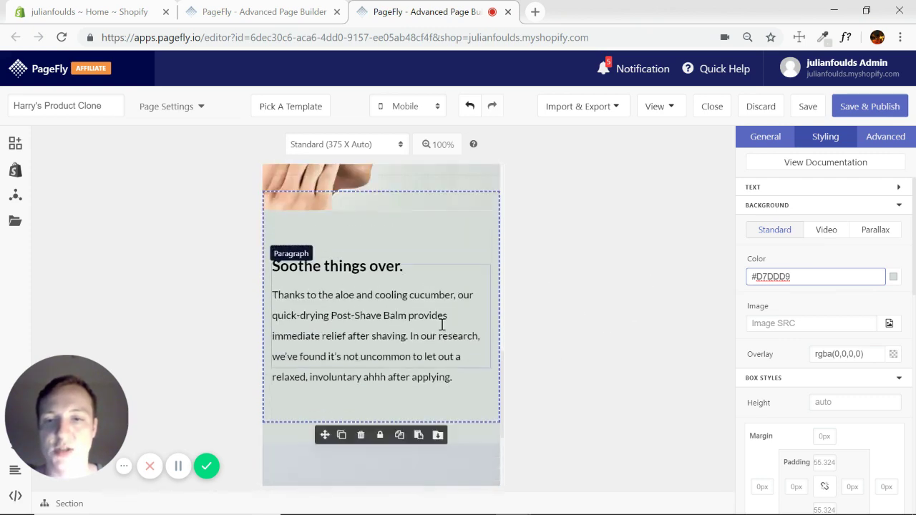
pyautogui.scroll(-3, 415, 394)
pyautogui.scroll(-1, 415, 394)
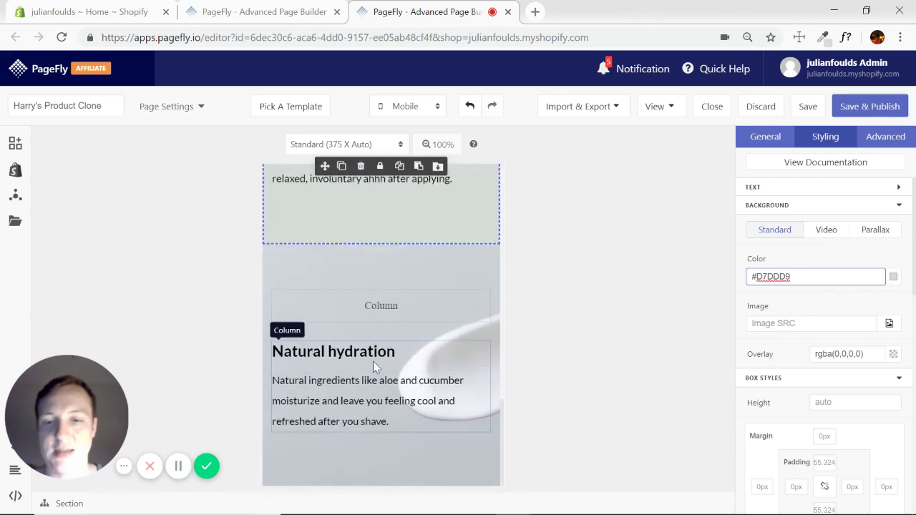
pyautogui.scroll(4, 372, 360)
pyautogui.scroll(-2, 382, 400)
pyautogui.scroll(3, 462, 344)
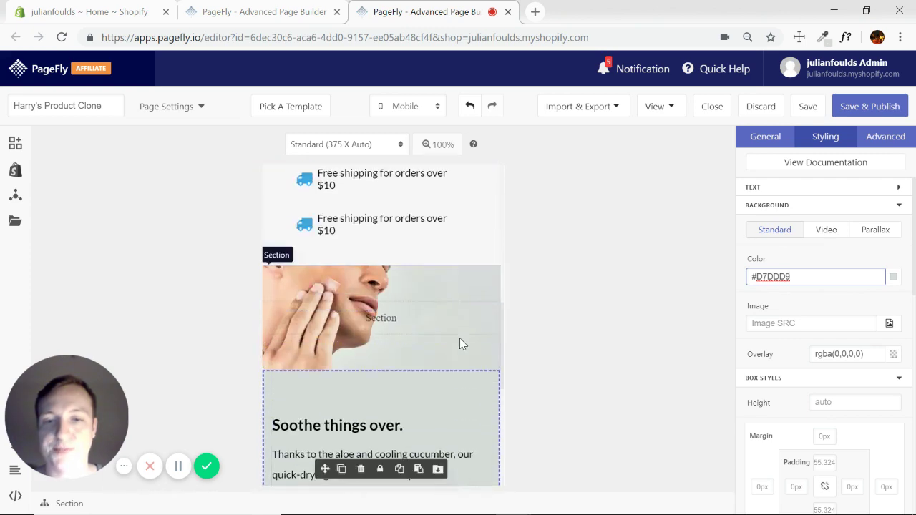
# Step: Give the upper image-only section 200 px top padding and 100 px bottom padding
pyautogui.click(491, 340)
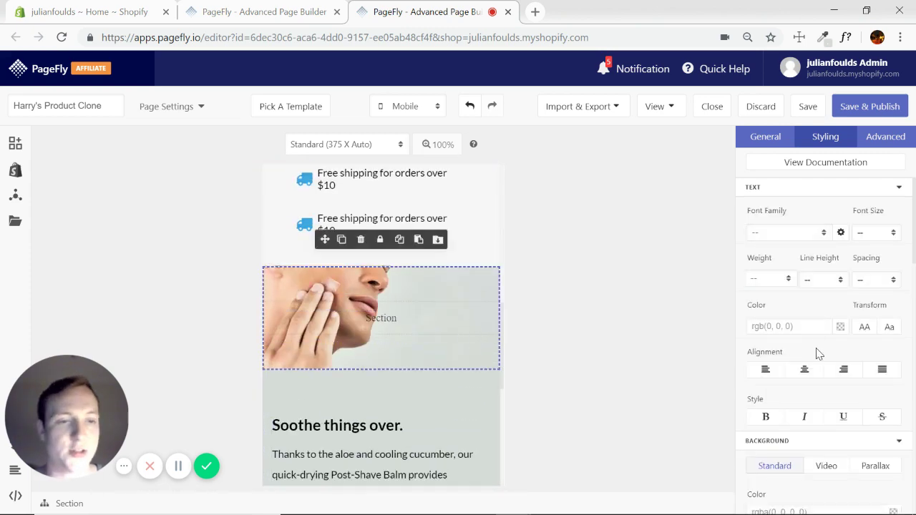
pyautogui.scroll(-3, 858, 301)
pyautogui.click(896, 226)
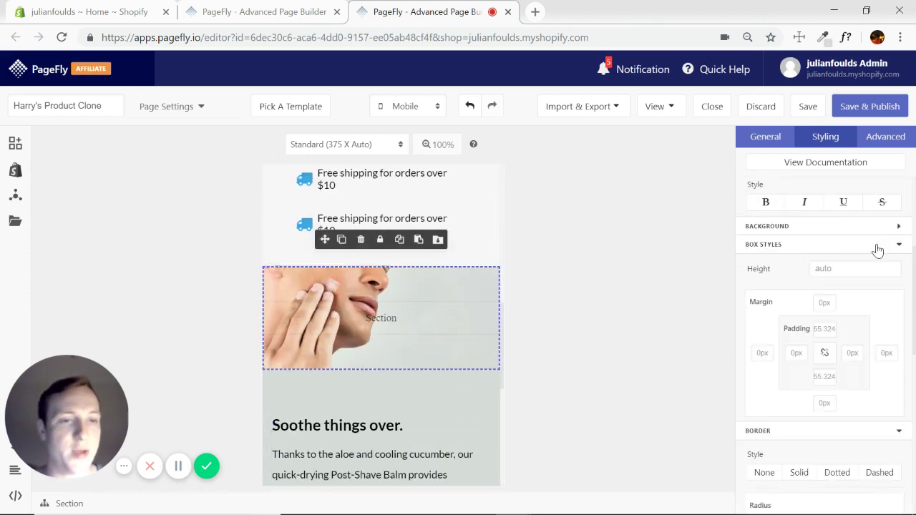
pyautogui.write('200')
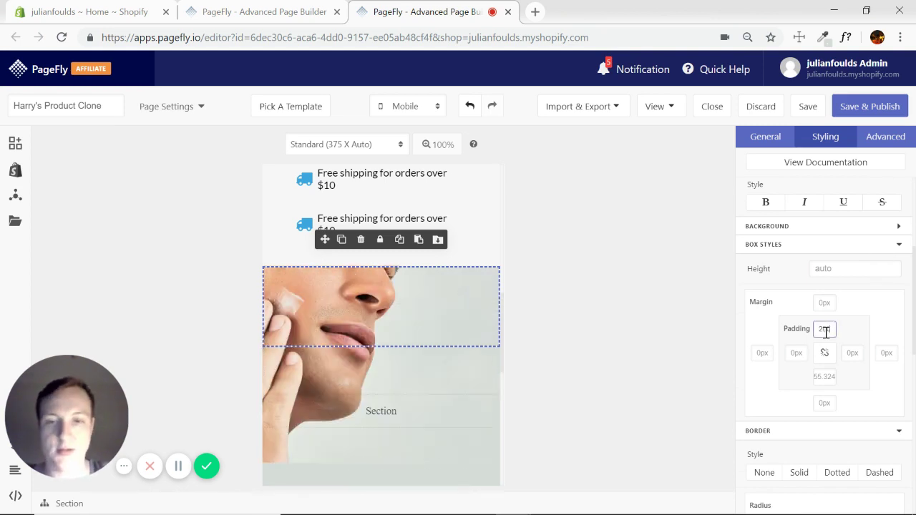
pyautogui.scroll(-1, 824, 318)
pyautogui.click(821, 306)
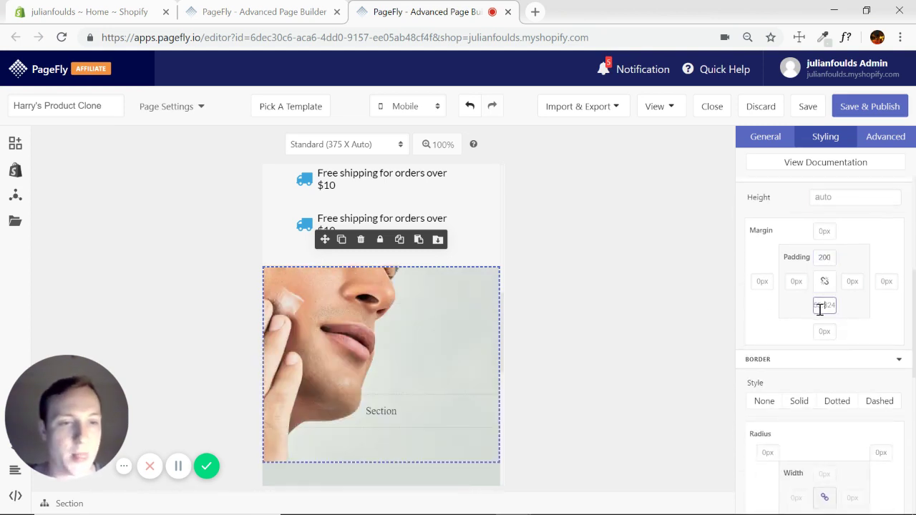
pyautogui.write('100')
pyautogui.scroll(-2, 400, 247)
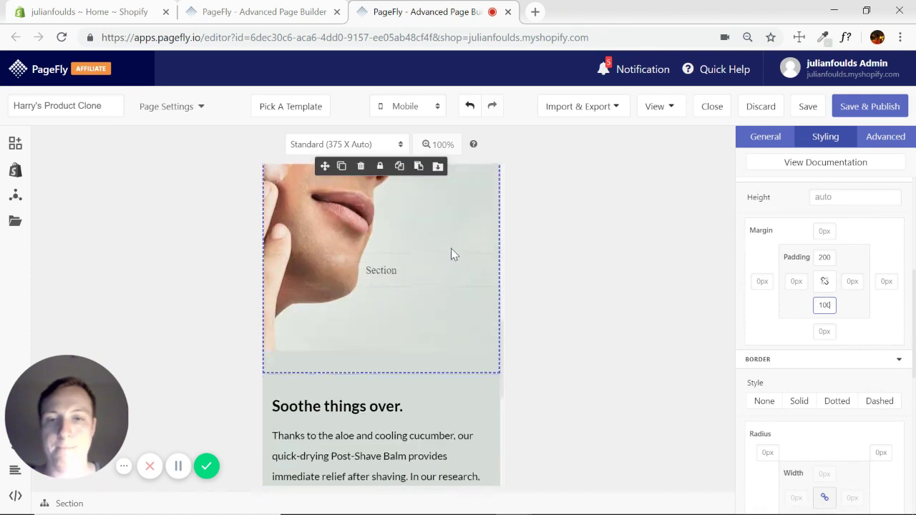
pyautogui.scroll(2, 450, 243)
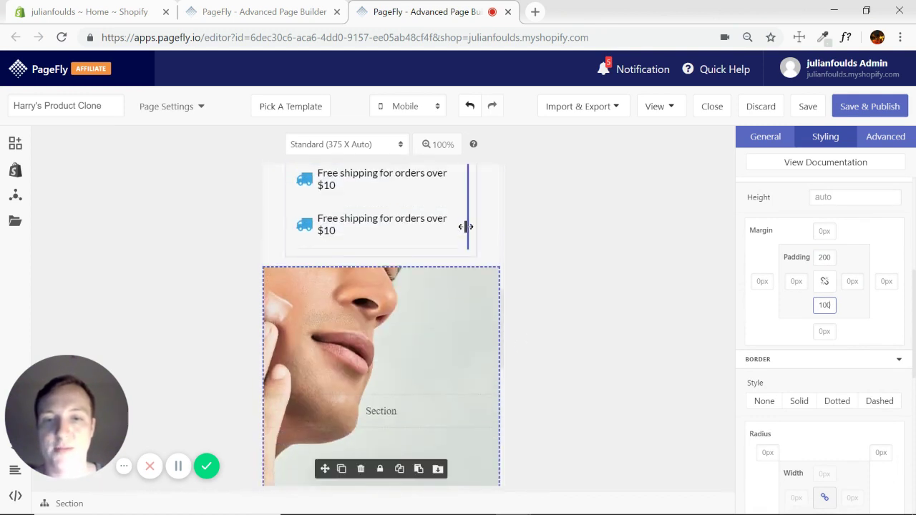
# Step: Review the mobile layout from the product slider down to the "Natural hydration" section, checking how the sections meet
pyautogui.click(484, 239)
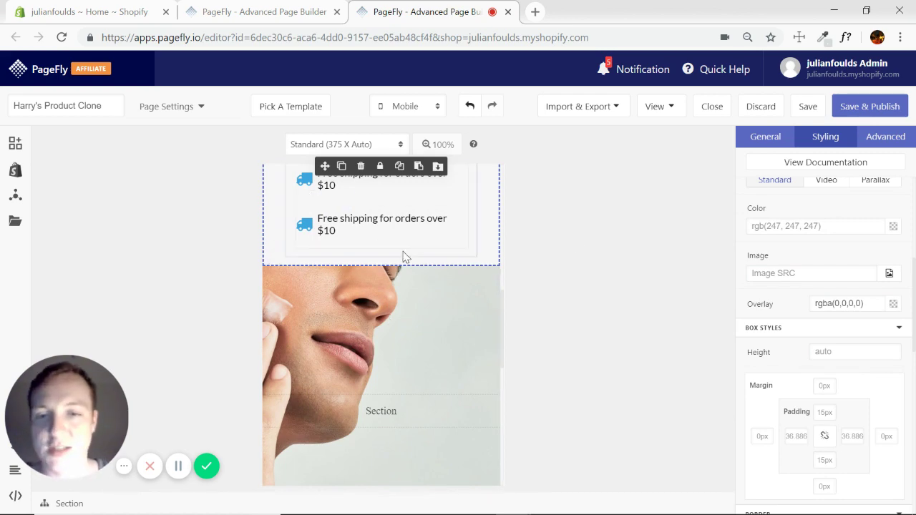
pyautogui.scroll(6, 483, 250)
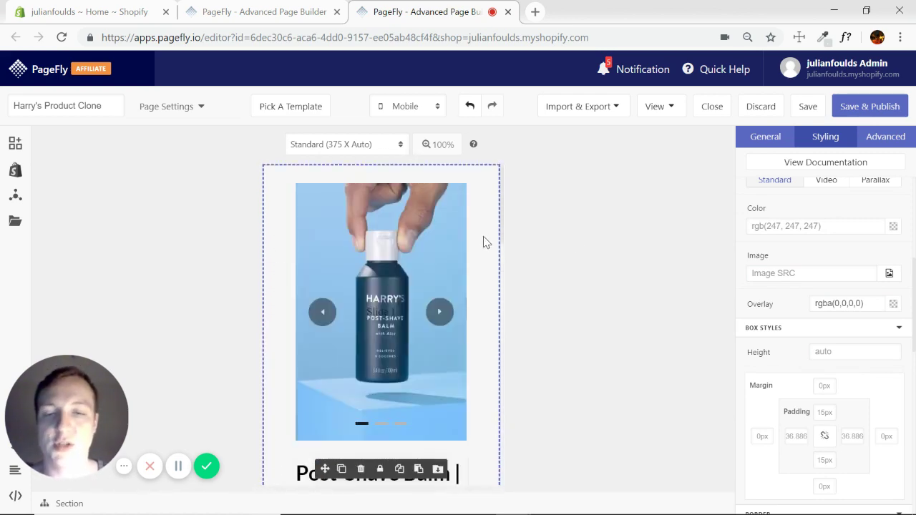
pyautogui.scroll(-8, 484, 242)
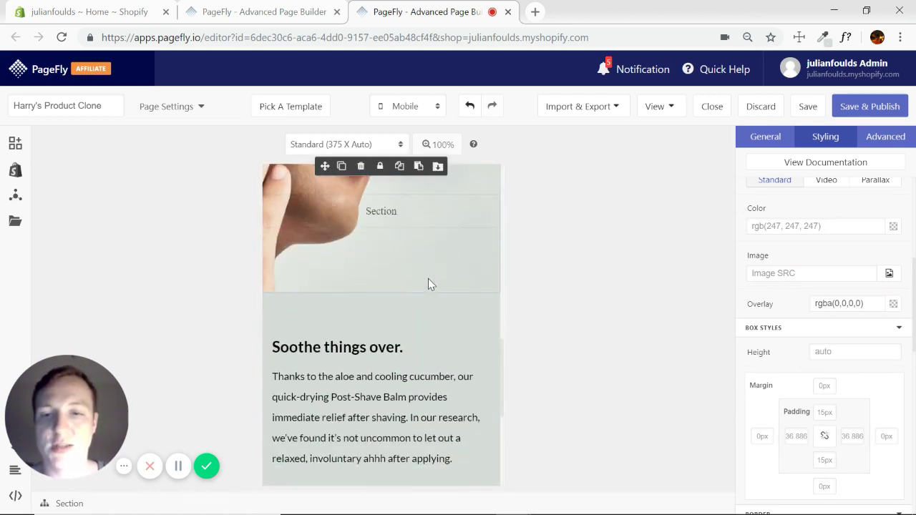
pyautogui.scroll(-4, 428, 278)
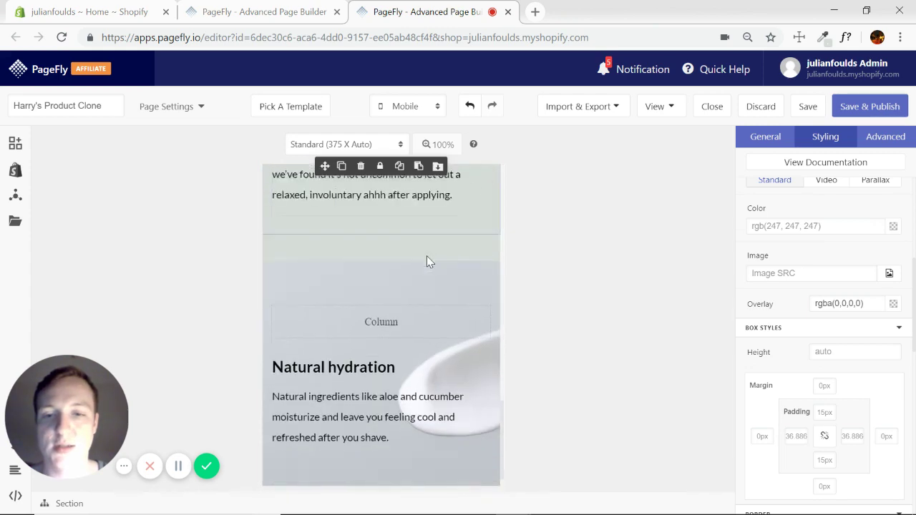
pyautogui.click(380, 307)
pyautogui.scroll(4, 430, 292)
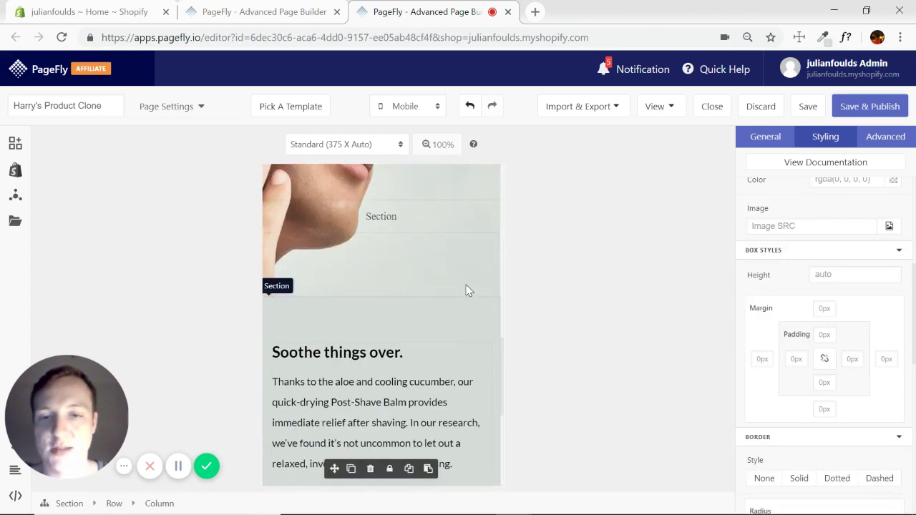
pyautogui.scroll(-4, 475, 286)
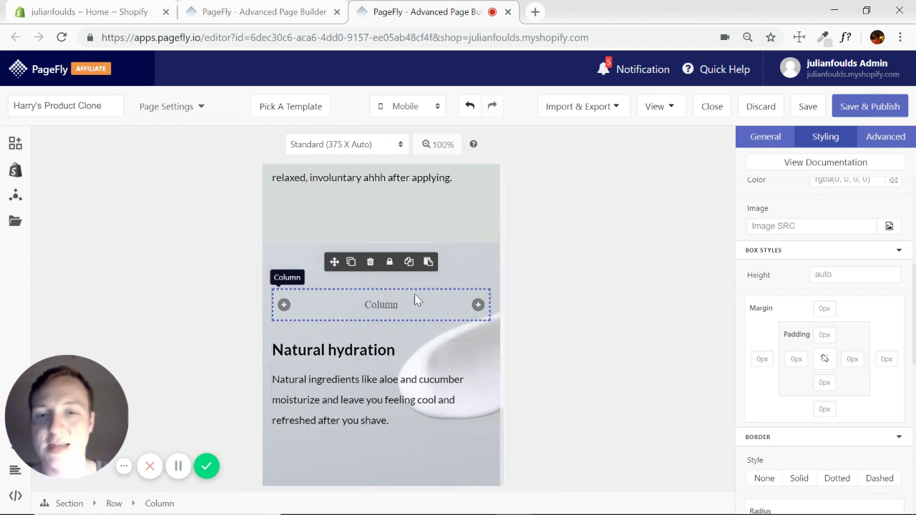
pyautogui.scroll(6, 414, 299)
pyautogui.scroll(-2, 460, 253)
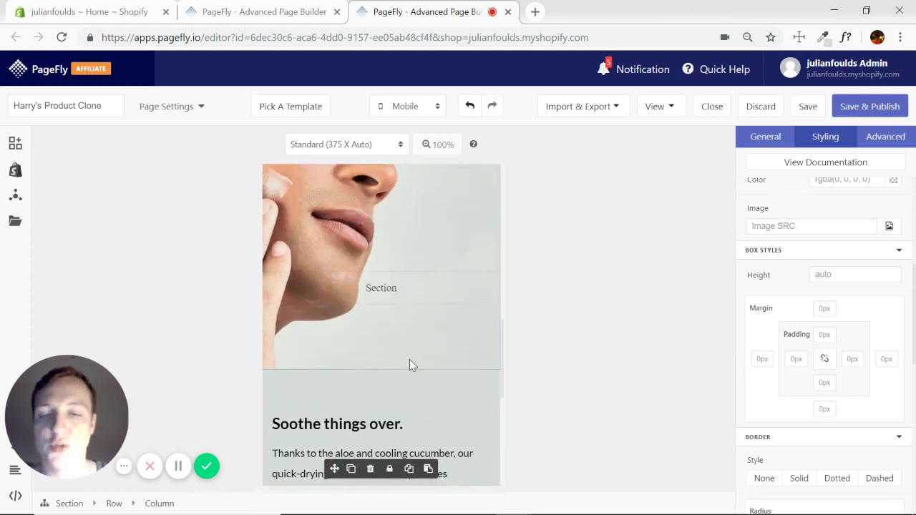
pyautogui.scroll(-1, 470, 311)
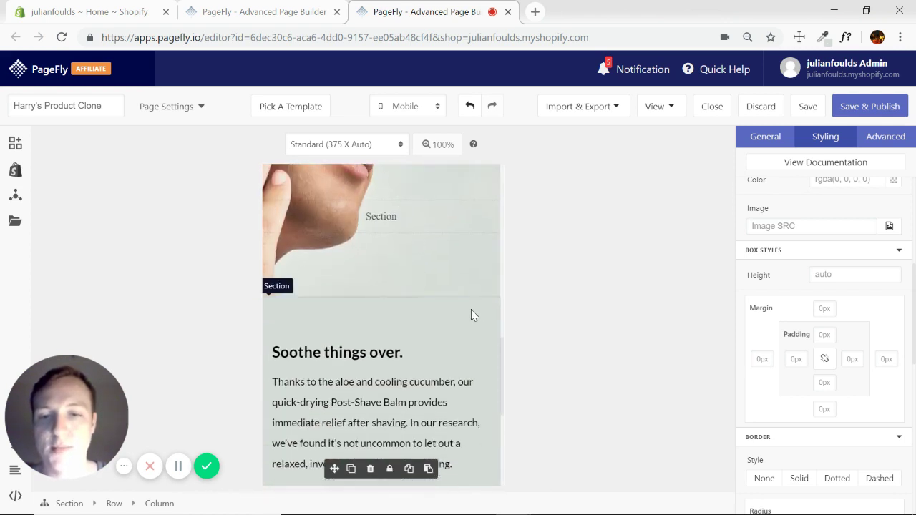
pyautogui.scroll(-2, 393, 368)
pyautogui.scroll(-2, 396, 326)
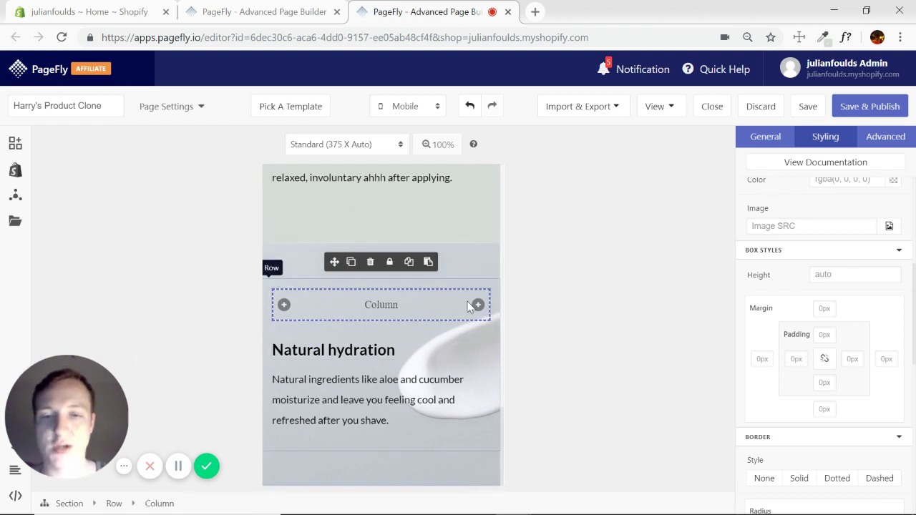
# Step: Select the "Natural hydration" section and copy its background image URL from the All devices view
pyautogui.click(487, 279)
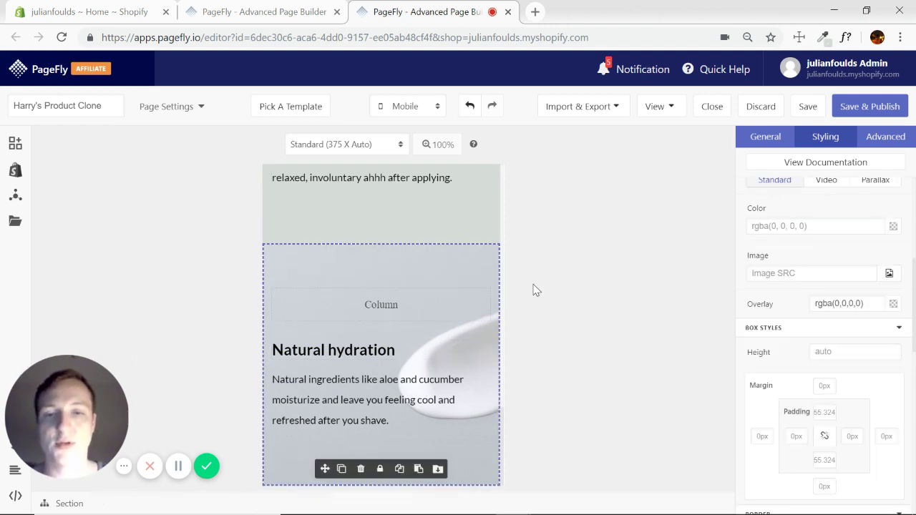
pyautogui.click(431, 107)
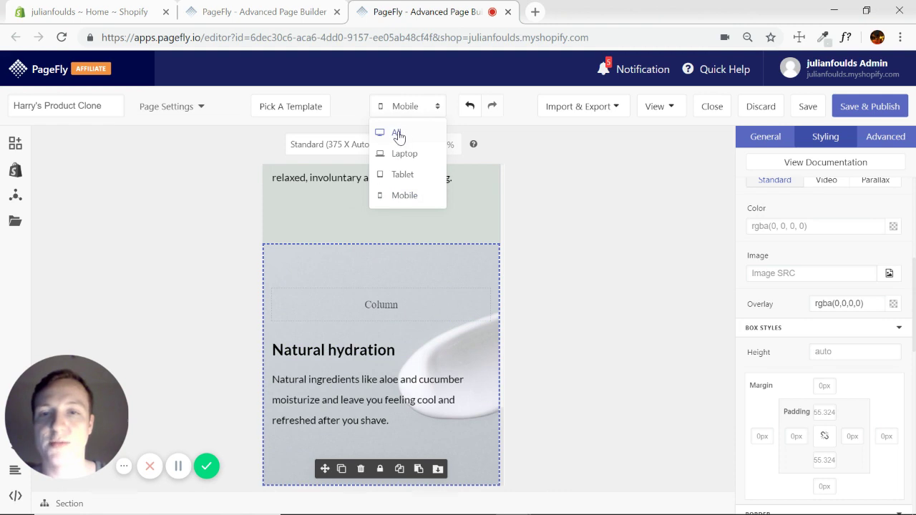
pyautogui.click(405, 200)
pyautogui.click(432, 107)
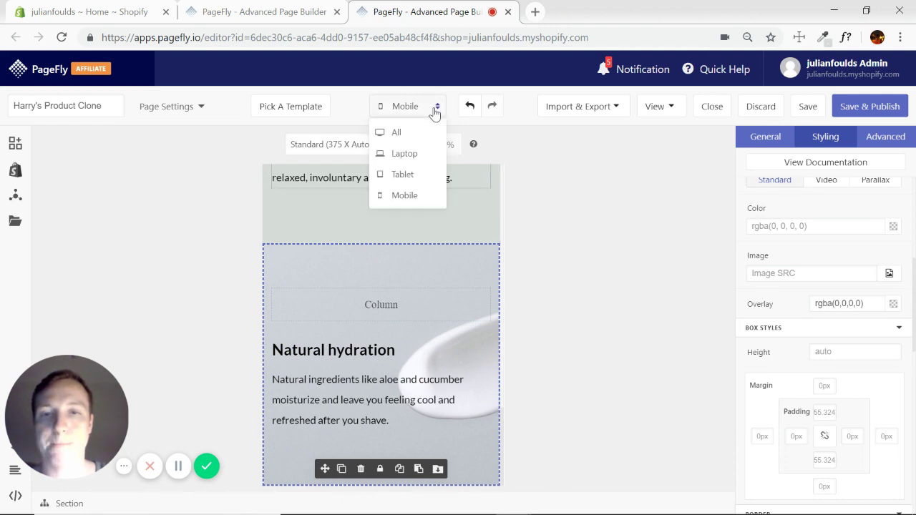
pyautogui.click(396, 133)
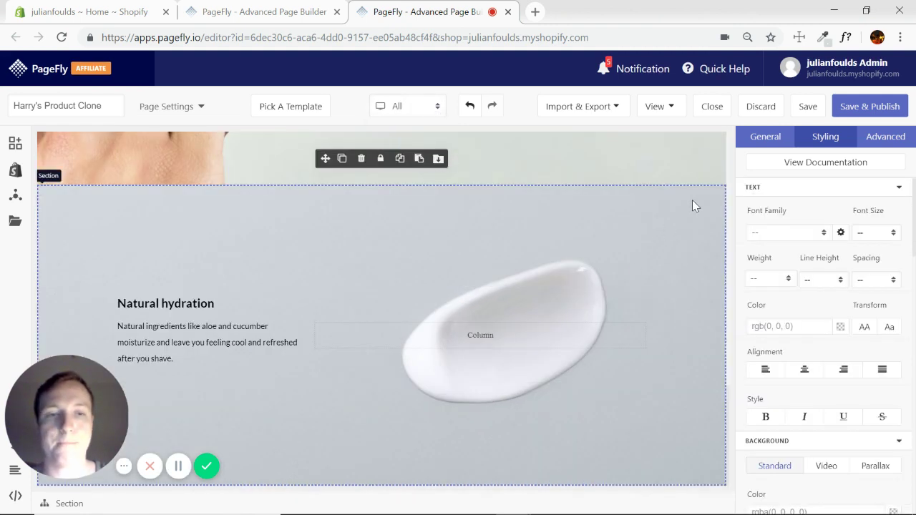
pyautogui.click(892, 188)
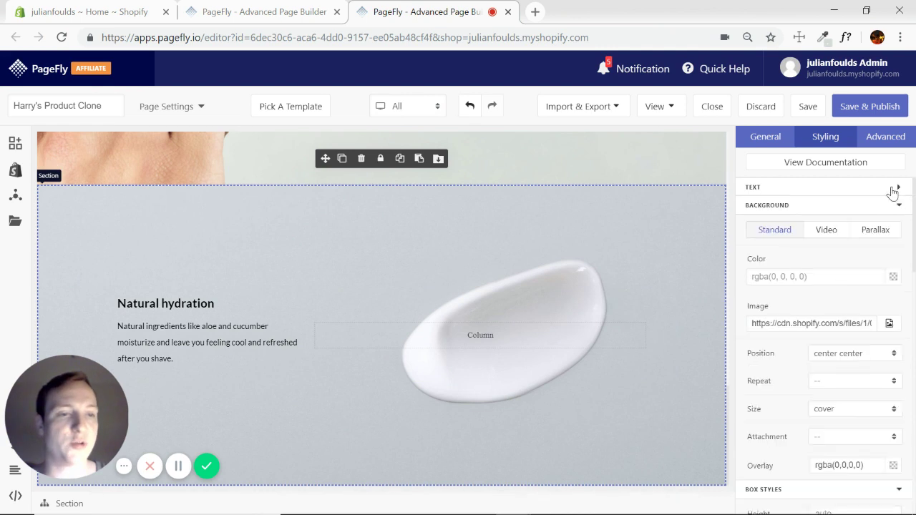
pyautogui.tripleClick(819, 322)
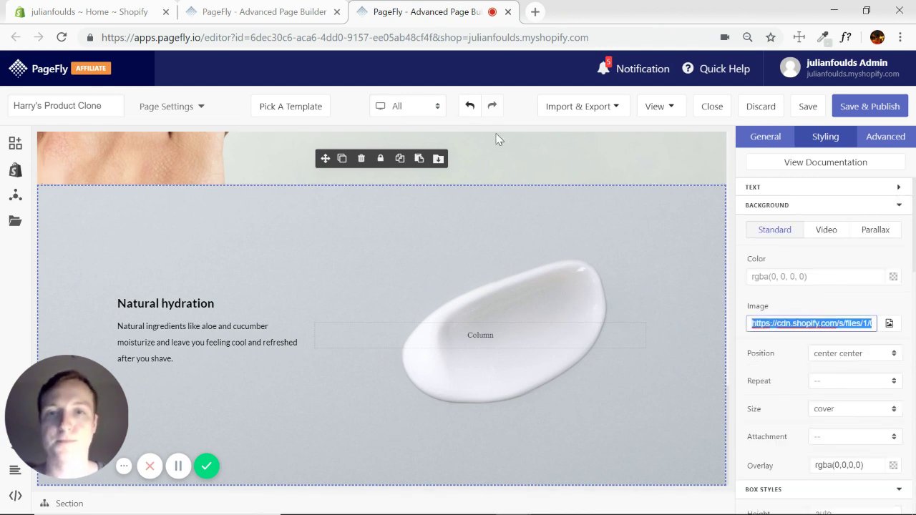
# Step: Return to the Mobile view and paste the copied cream.jpg URL as the "Natural hydration" section's background image
pyautogui.click(433, 106)
pyautogui.click(404, 196)
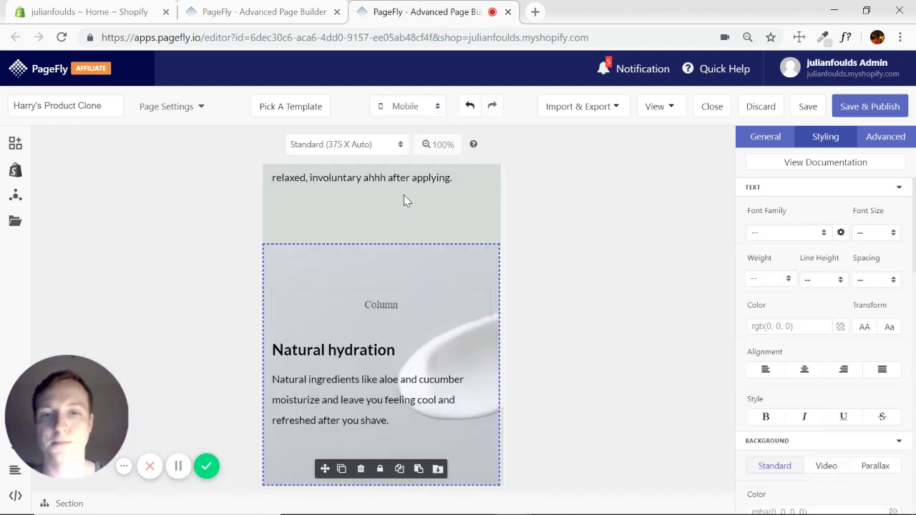
pyautogui.click(898, 188)
pyautogui.click(822, 324)
pyautogui.hotkey('ctrl', 'v')
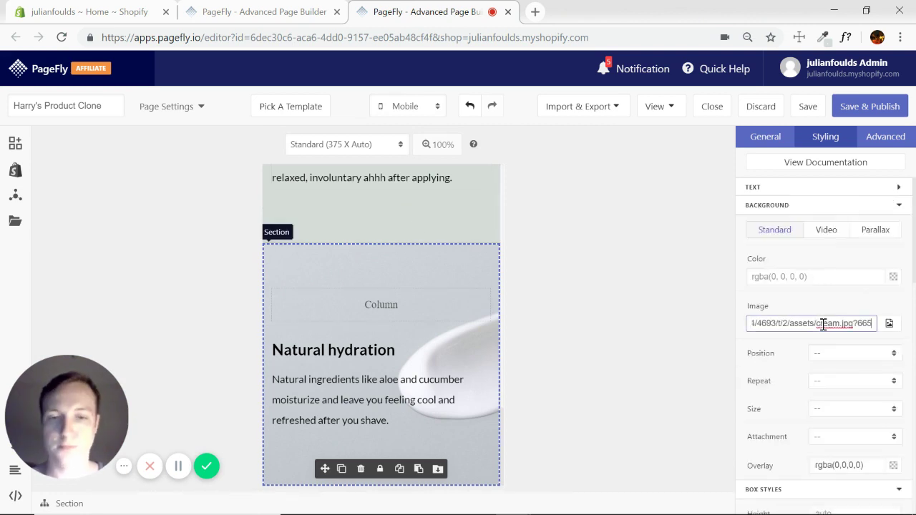
# Step: Paste the same cream.jpg URL as the background image of the empty column above the "Natural hydration" heading
pyautogui.click(391, 307)
pyautogui.scroll(-1, 824, 325)
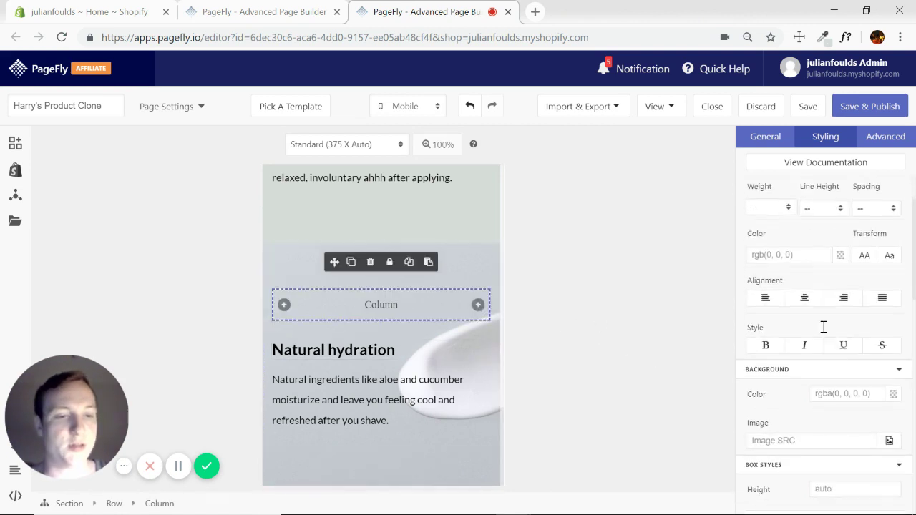
pyautogui.click(787, 434)
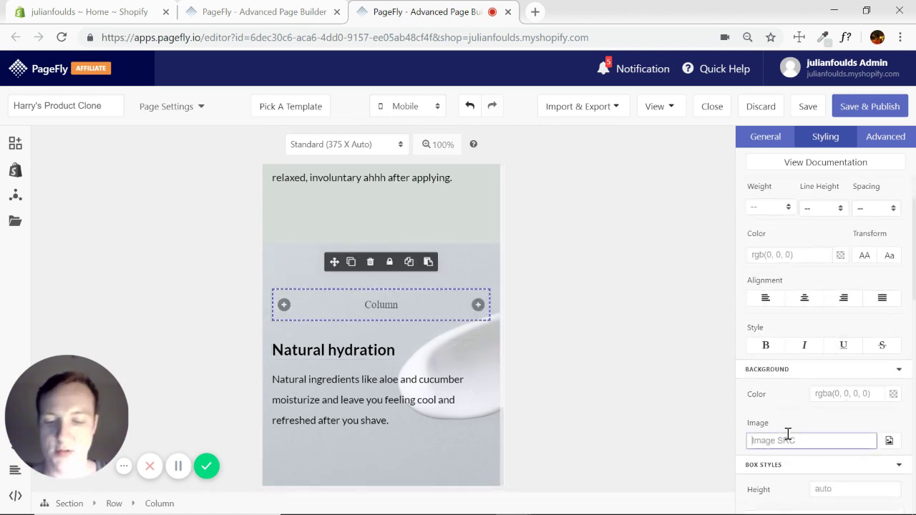
pyautogui.hotkey('ctrl', 'v')
# Step: Give the empty column 200 px top padding and 100 px bottom padding
pyautogui.scroll(-2, 787, 434)
pyautogui.scroll(-2, 837, 415)
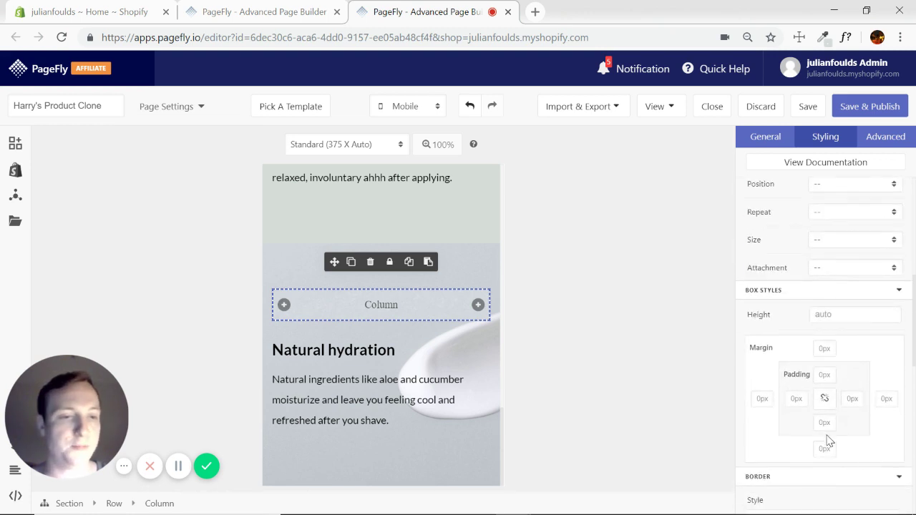
pyautogui.write('200')
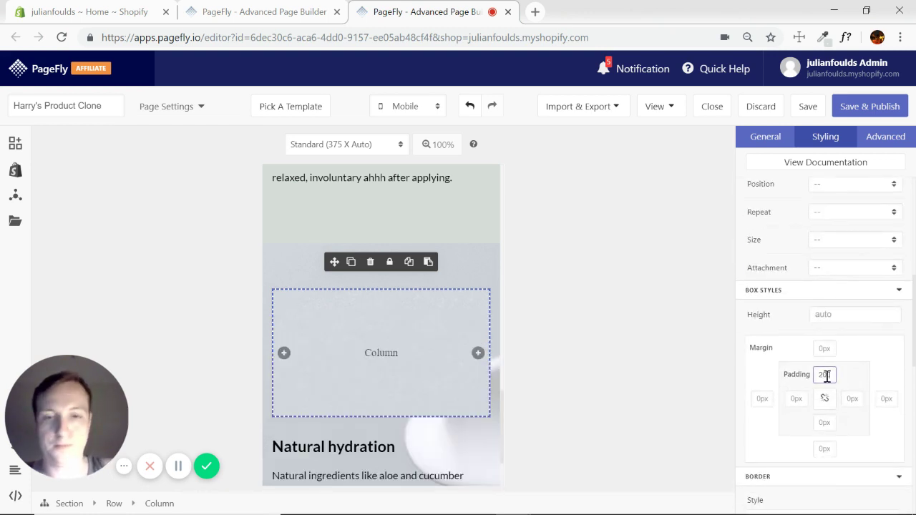
pyautogui.click(826, 422)
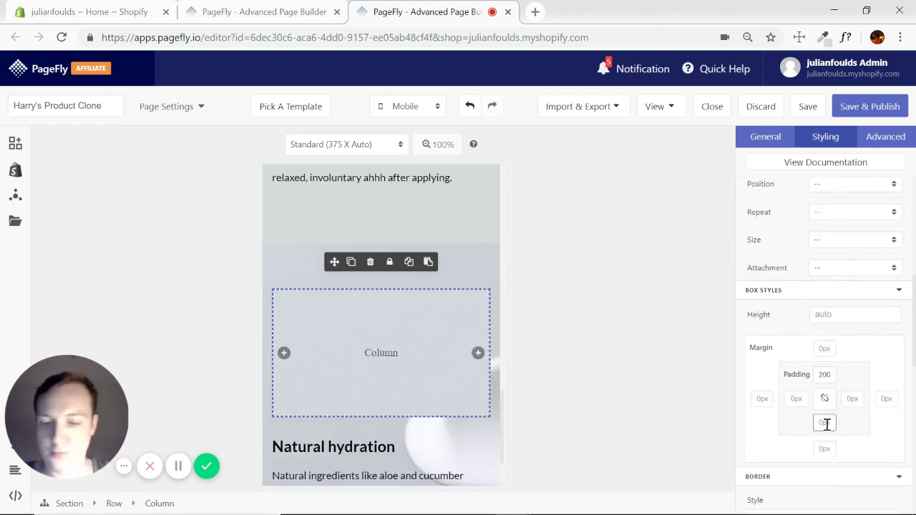
pyautogui.write('100')
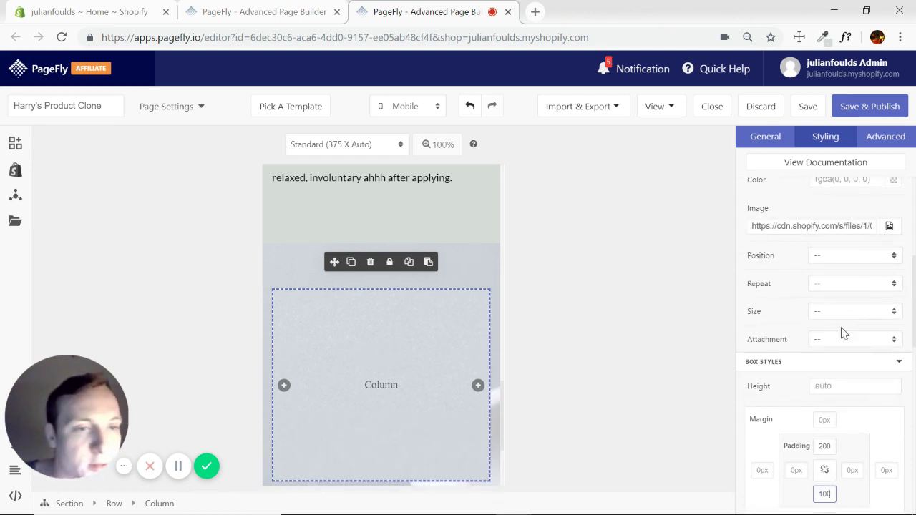
# Step: Set the empty column's top and bottom padding to 150 px each
pyautogui.doubleClick(824, 375)
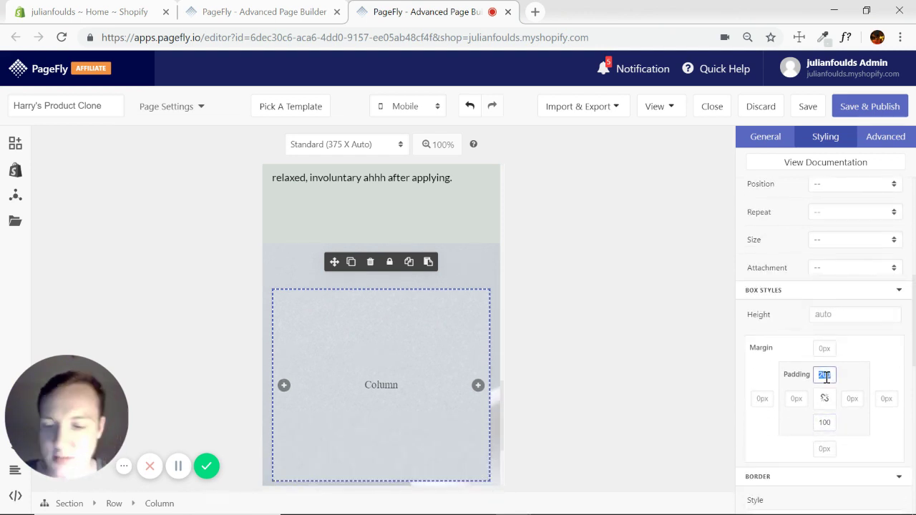
pyautogui.write('150')
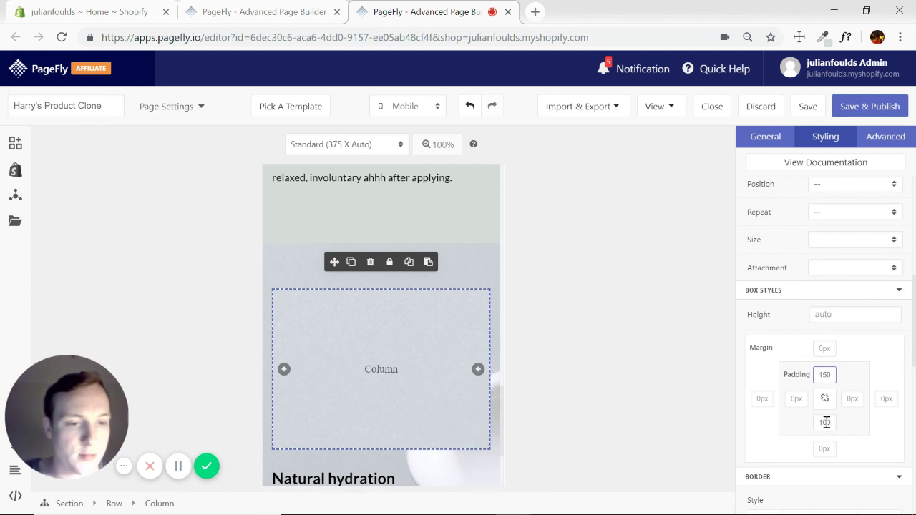
pyautogui.doubleClick(824, 422)
pyautogui.write('150')
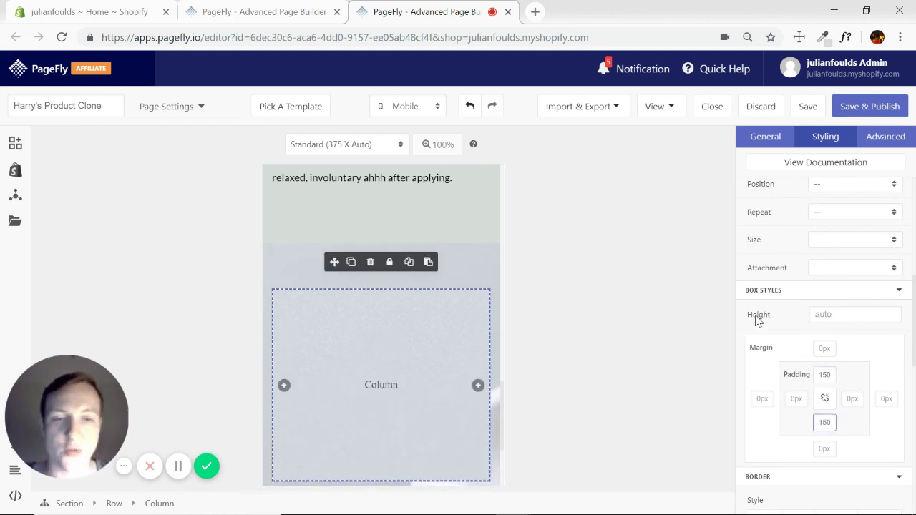
# Step: Set the column's background image position to center center and its size to cover
pyautogui.scroll(1, 826, 314)
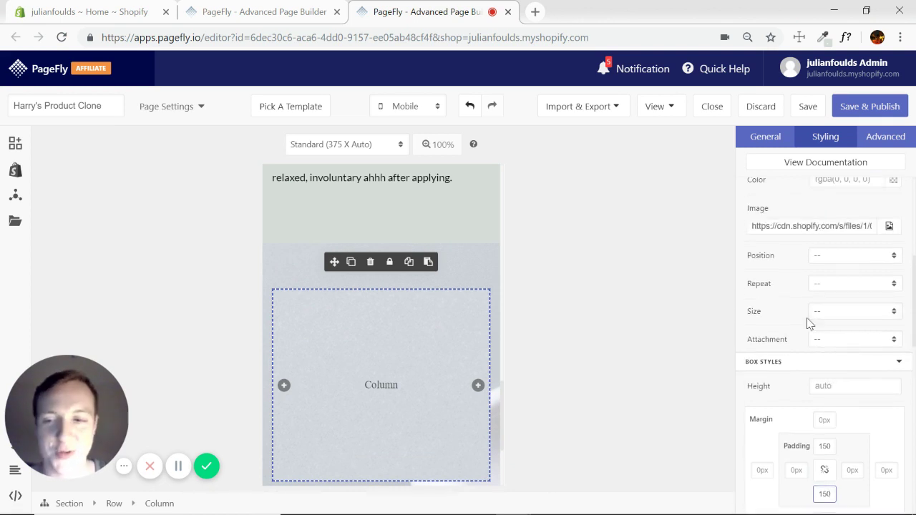
pyautogui.click(891, 259)
pyautogui.scroll(-1, 875, 372)
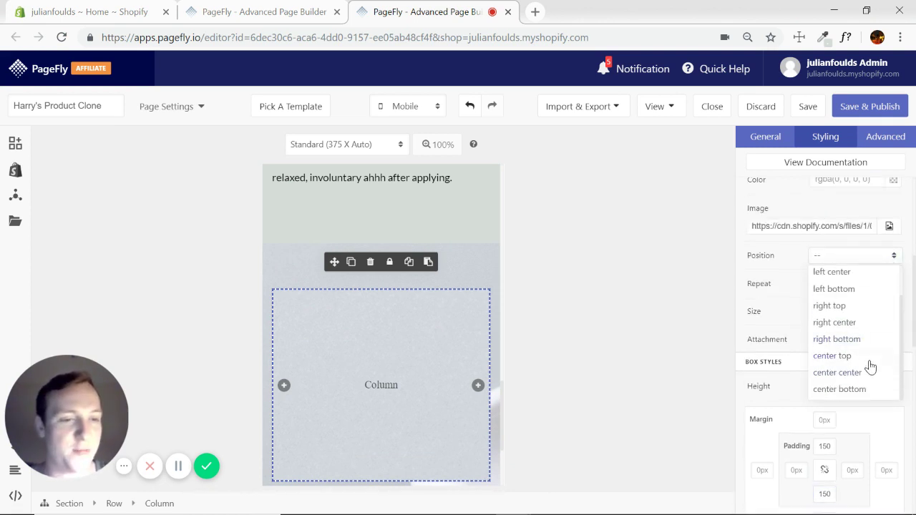
pyautogui.click(857, 374)
pyautogui.click(893, 313)
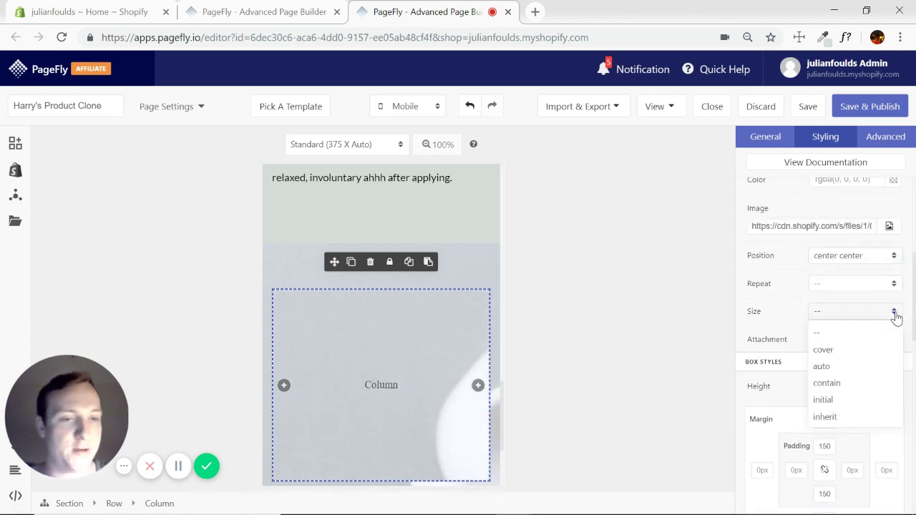
pyautogui.click(823, 350)
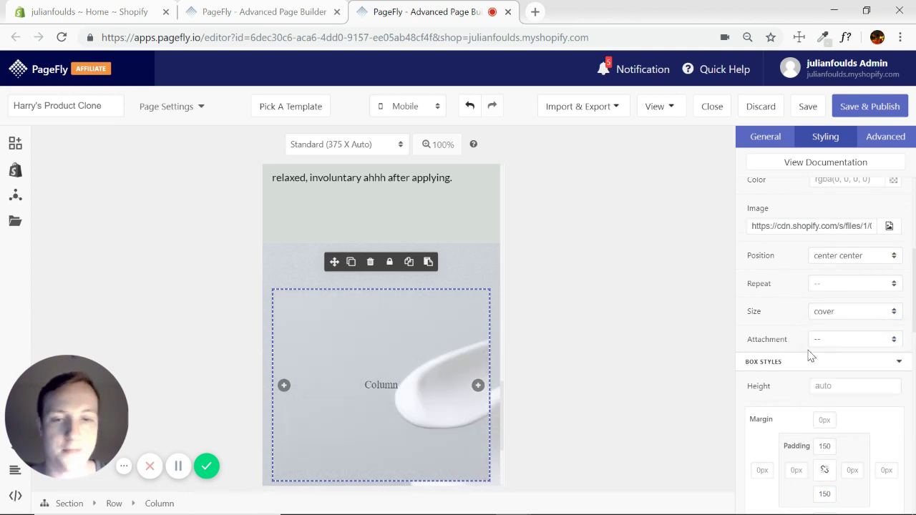
# Step: Examine how the column's image fits inside the row and against the section's own background around the "Natural hydration" heading
pyautogui.scroll(-2, 451, 330)
pyautogui.click(487, 368)
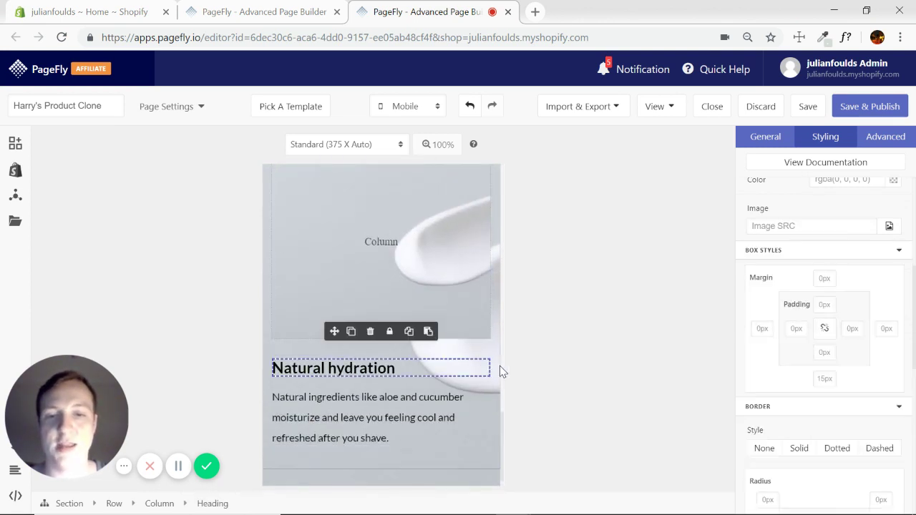
pyautogui.click(489, 352)
pyautogui.scroll(2, 495, 339)
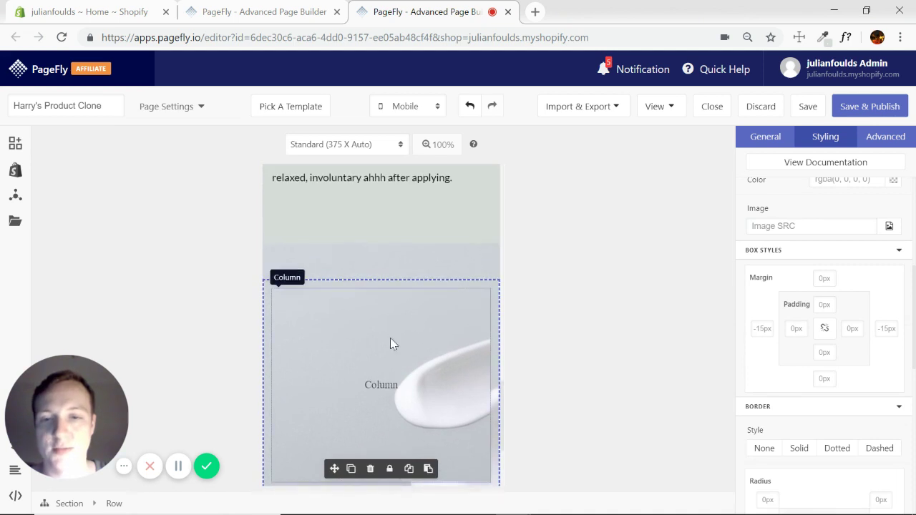
pyautogui.scroll(-1, 428, 318)
pyautogui.scroll(-1, 437, 286)
pyautogui.scroll(1, 483, 236)
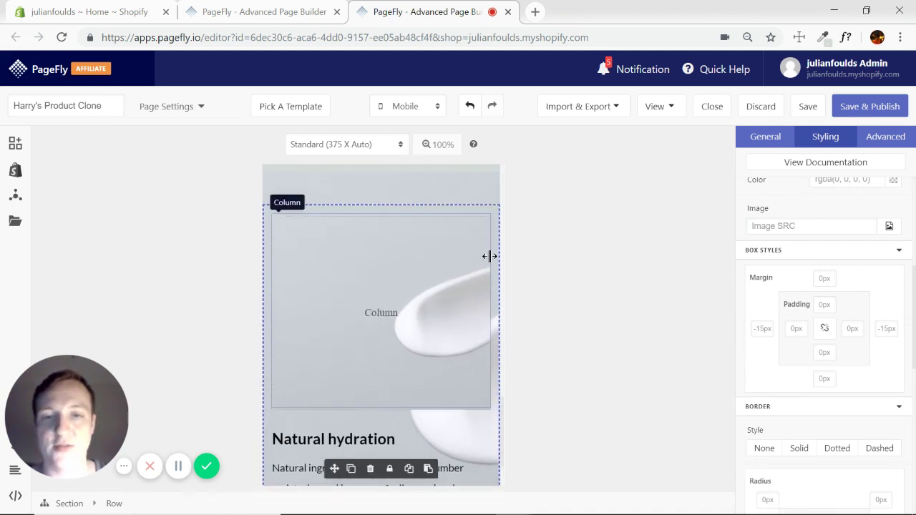
# Step: Undo the image and padding changes made to the empty column above the "Natural hydration" heading
pyautogui.click(468, 109)
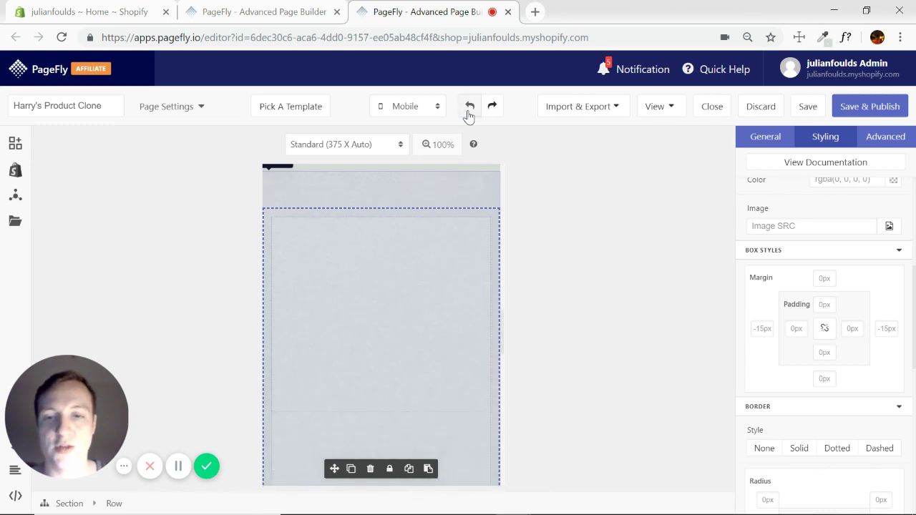
pyautogui.click(467, 109)
pyautogui.click(468, 109)
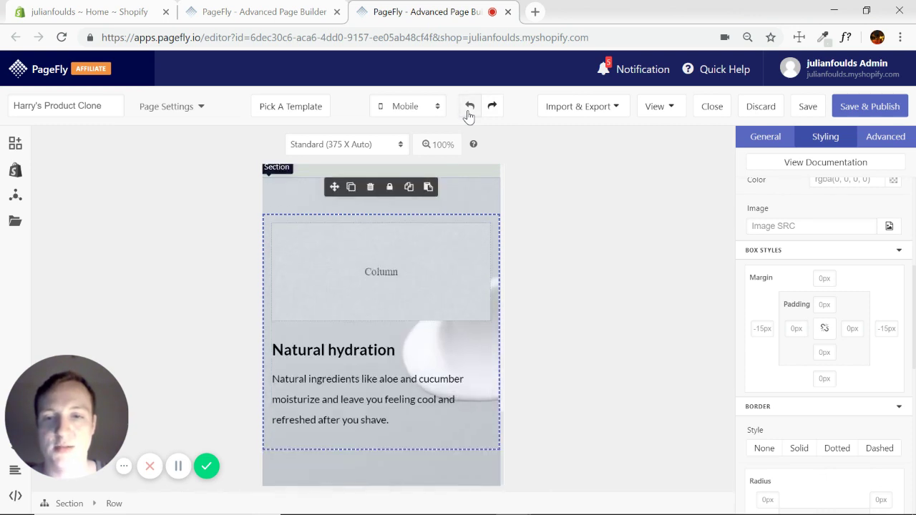
pyautogui.click(467, 109)
pyautogui.click(468, 109)
pyautogui.click(468, 109)
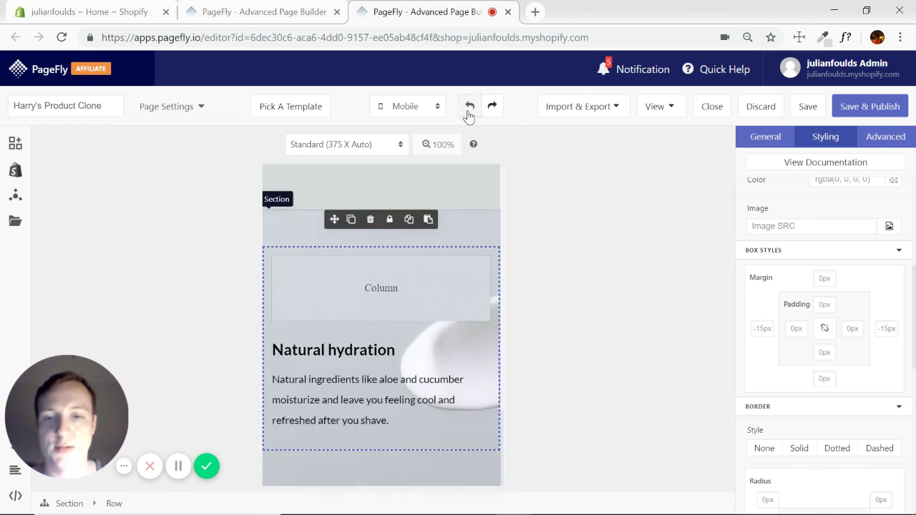
pyautogui.click(468, 108)
pyautogui.click(468, 109)
pyautogui.click(468, 109)
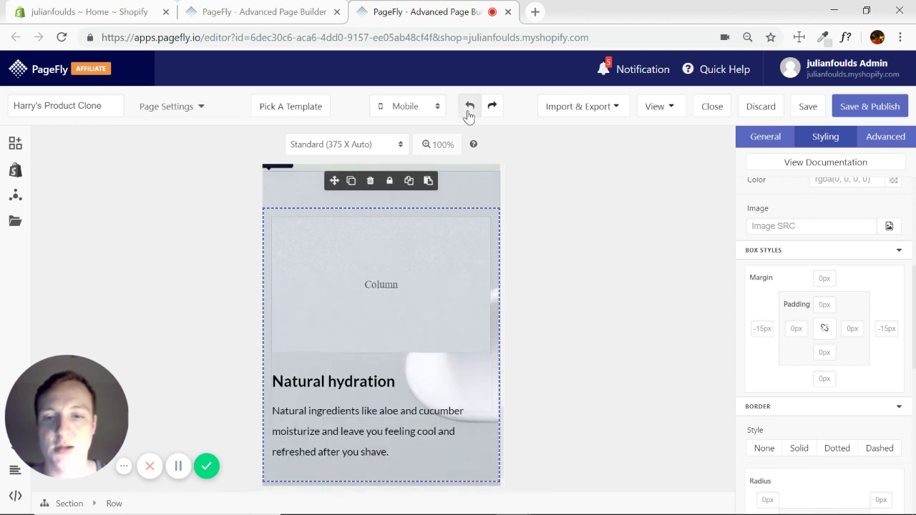
pyautogui.click(468, 109)
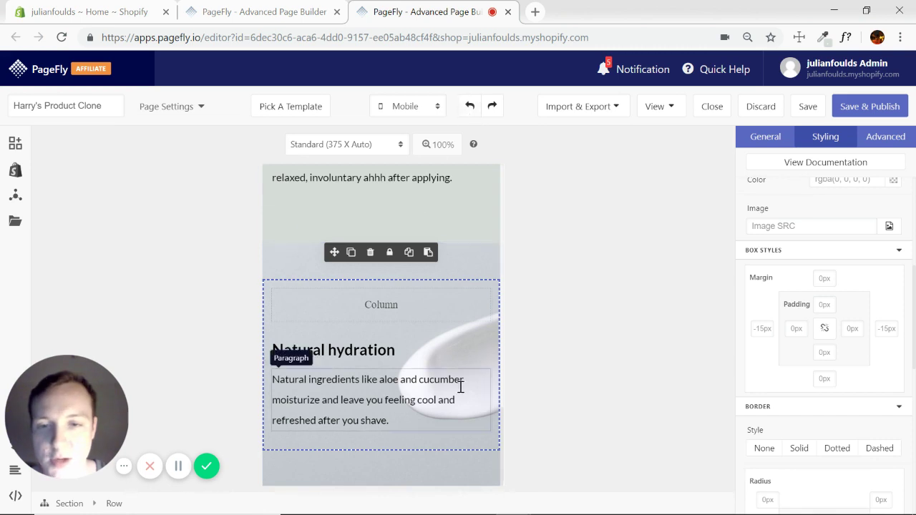
# Step: Duplicate the "Natural hydration" section and delete both columns from the upper copy and the empty column from the lower copy
pyautogui.click(460, 267)
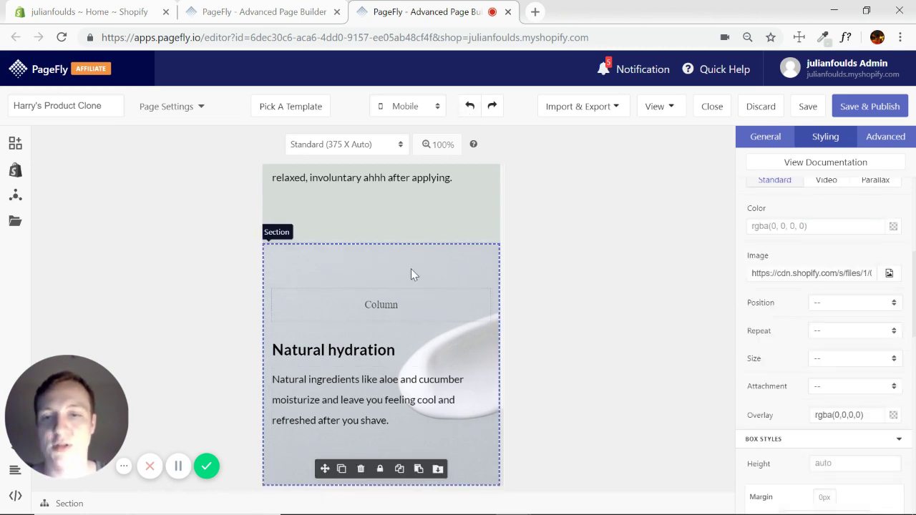
pyautogui.click(343, 470)
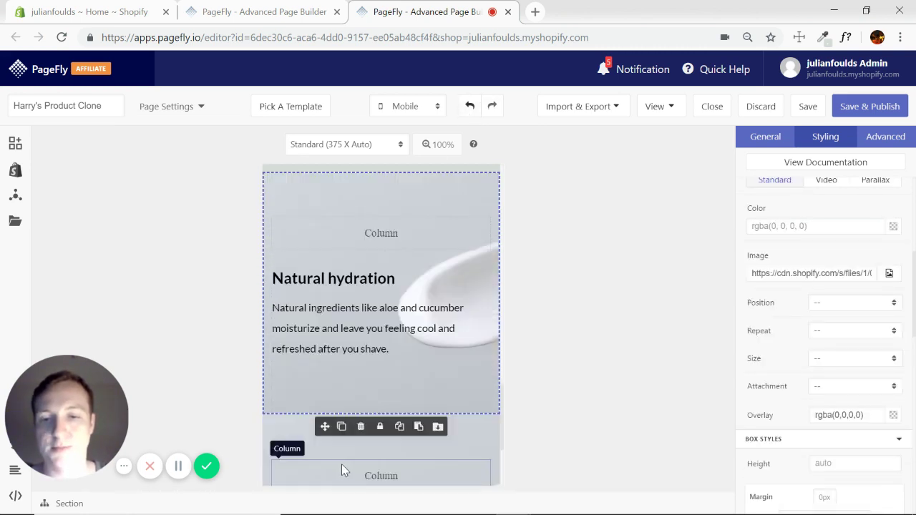
pyautogui.click(425, 234)
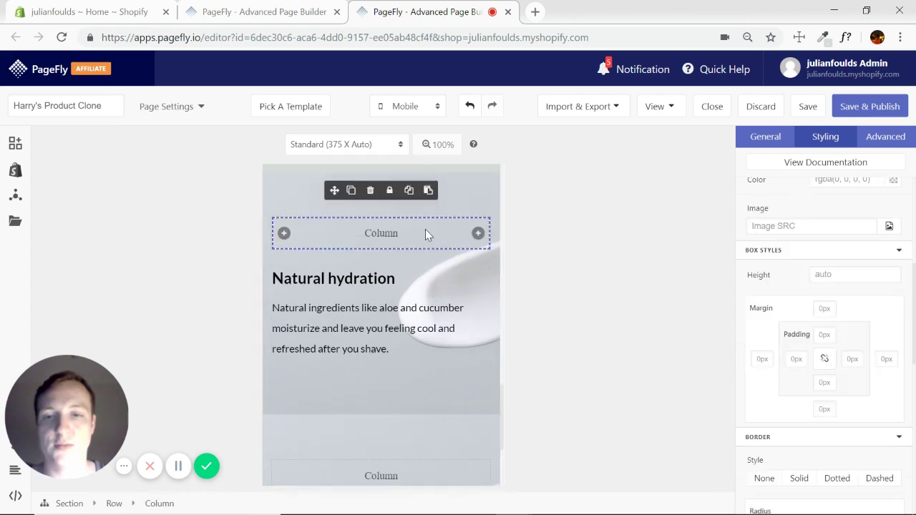
pyautogui.press('Delete')
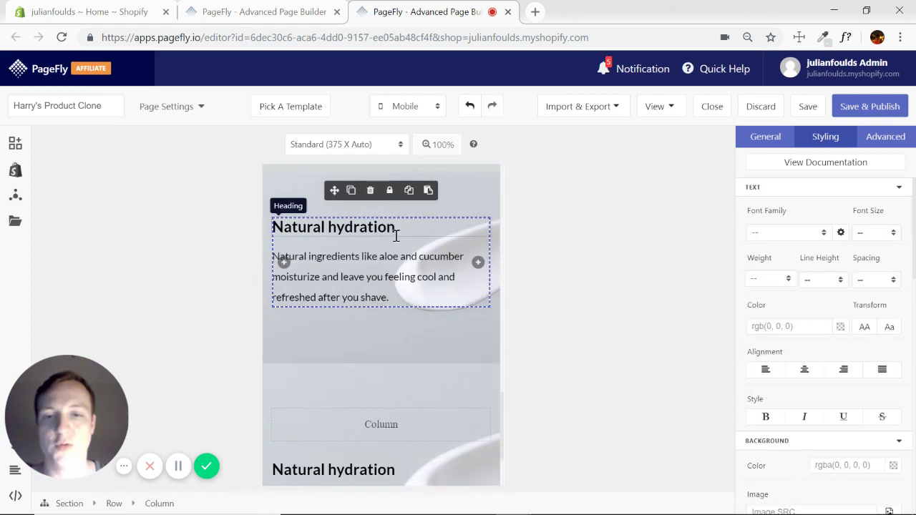
pyautogui.click(370, 190)
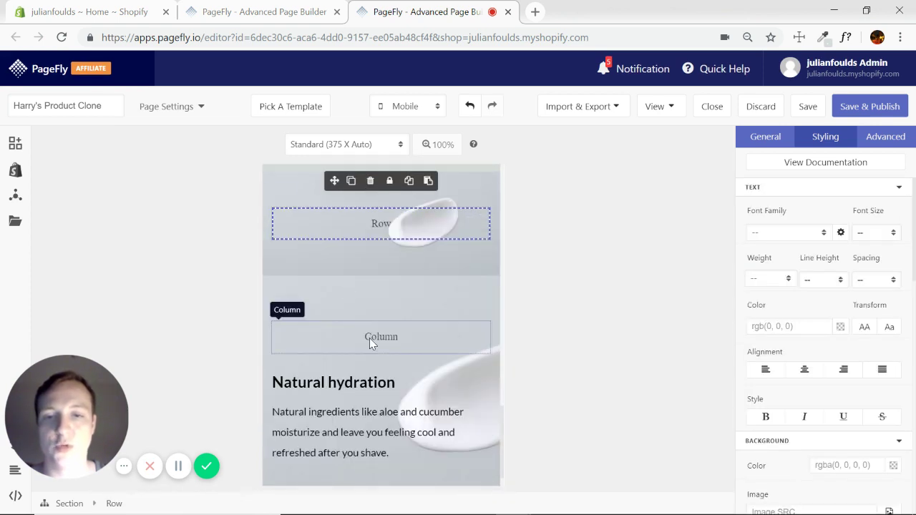
pyautogui.click(455, 341)
pyautogui.click(370, 299)
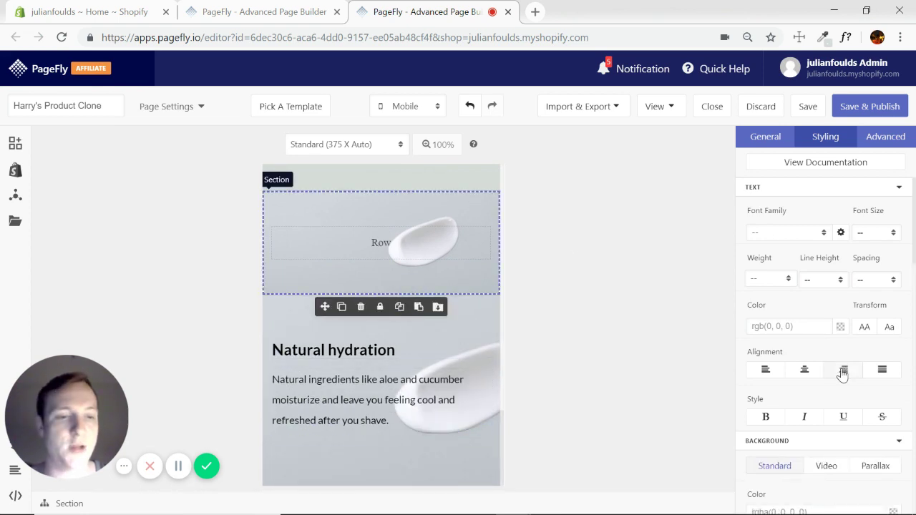
# Step: Set the top and bottom padding of the upper, image-only section to 150 px each
pyautogui.scroll(-3, 844, 365)
pyautogui.scroll(-3, 844, 363)
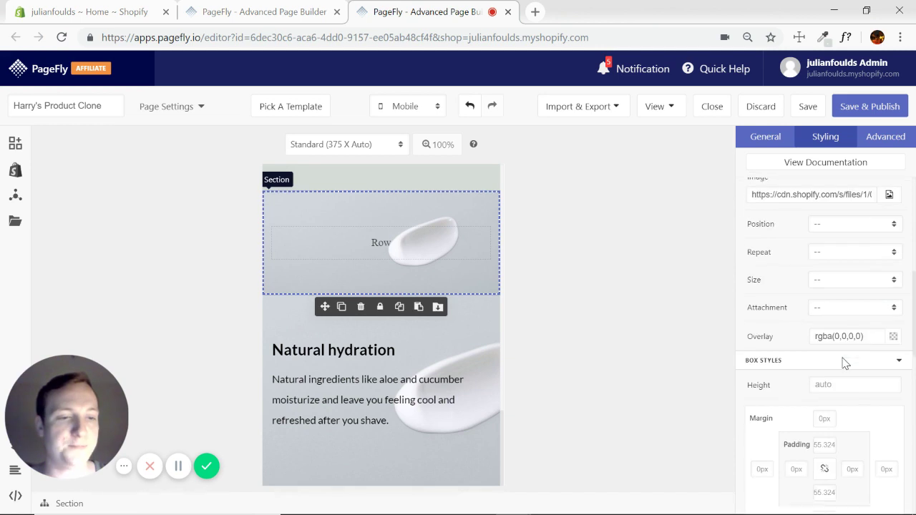
pyautogui.click(820, 380)
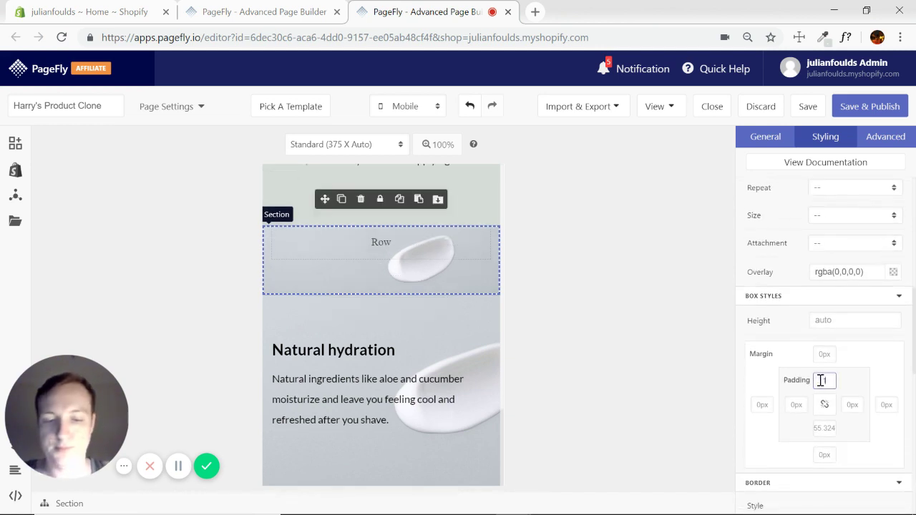
pyautogui.write('50')
pyautogui.click(826, 428)
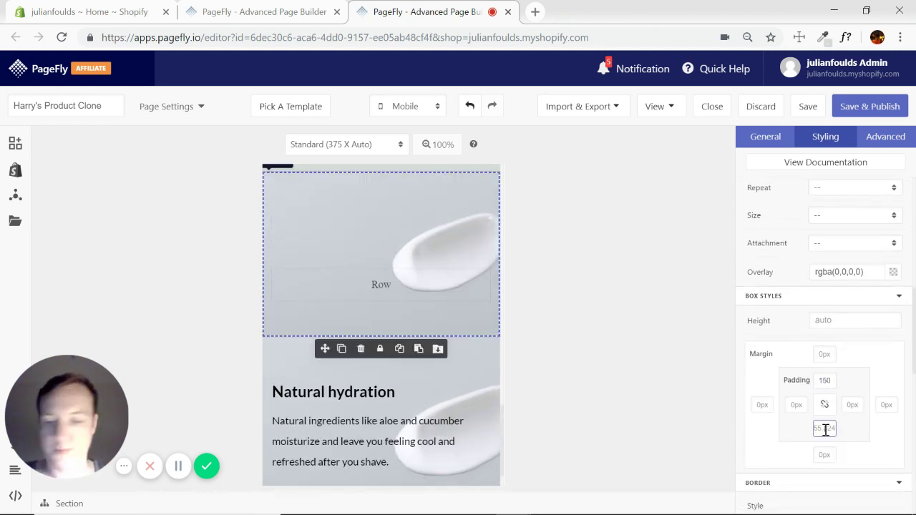
pyautogui.write('150')
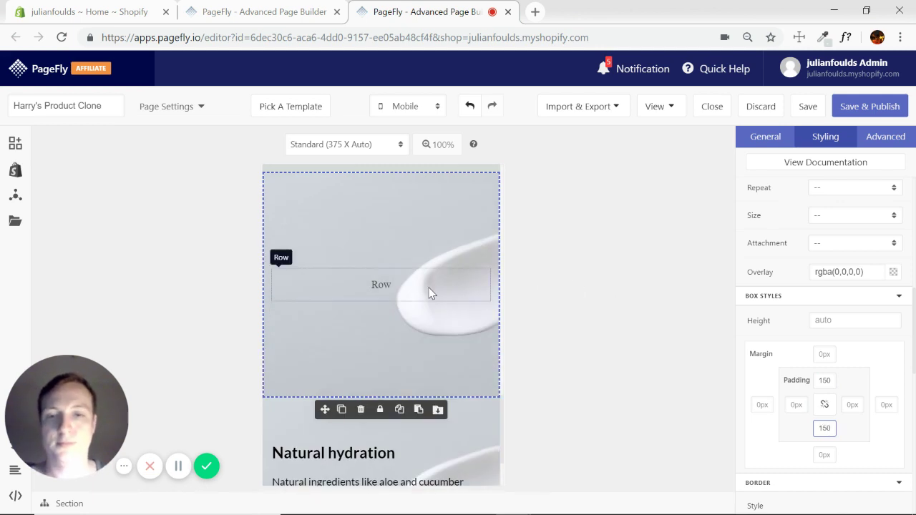
pyautogui.scroll(-5, 482, 264)
pyautogui.scroll(5, 480, 261)
pyautogui.scroll(-2, 480, 261)
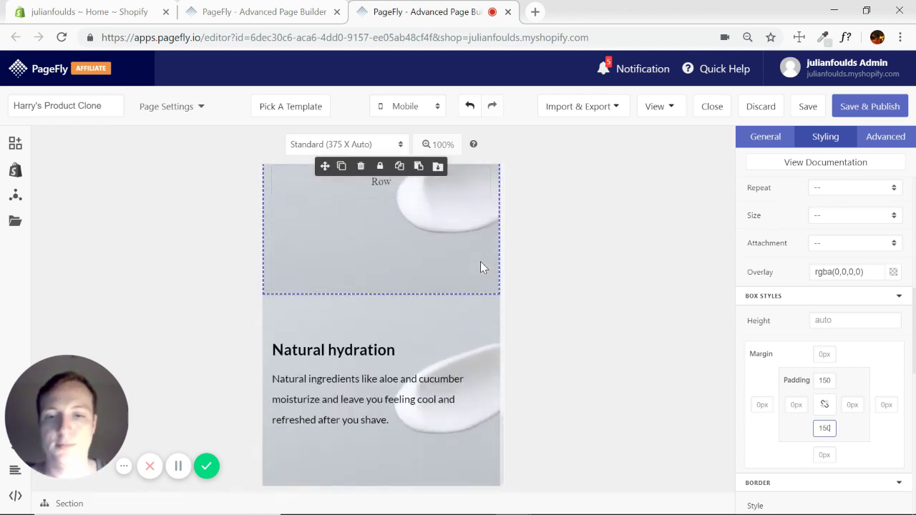
# Step: Set the background color of the section holding the "Natural hydration" text to #F0F0F0
pyautogui.click(460, 339)
pyautogui.click(461, 313)
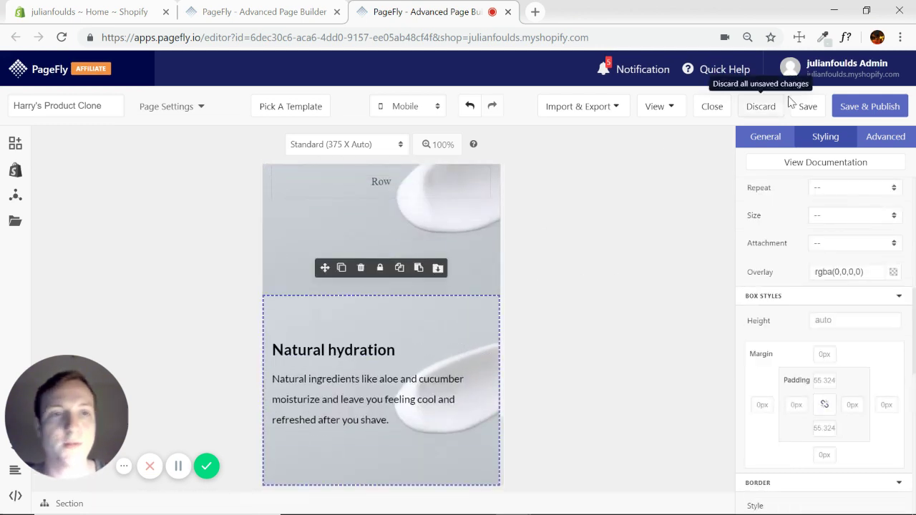
pyautogui.click(822, 37)
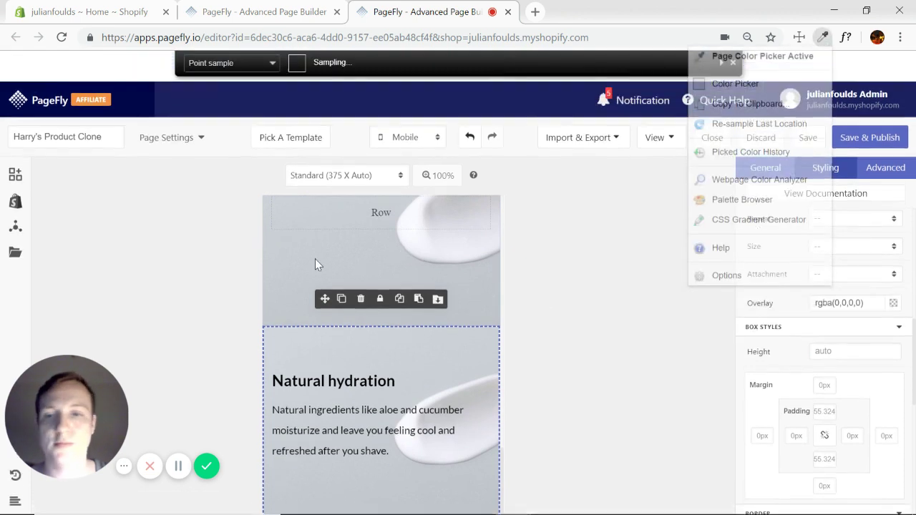
pyautogui.click(280, 296)
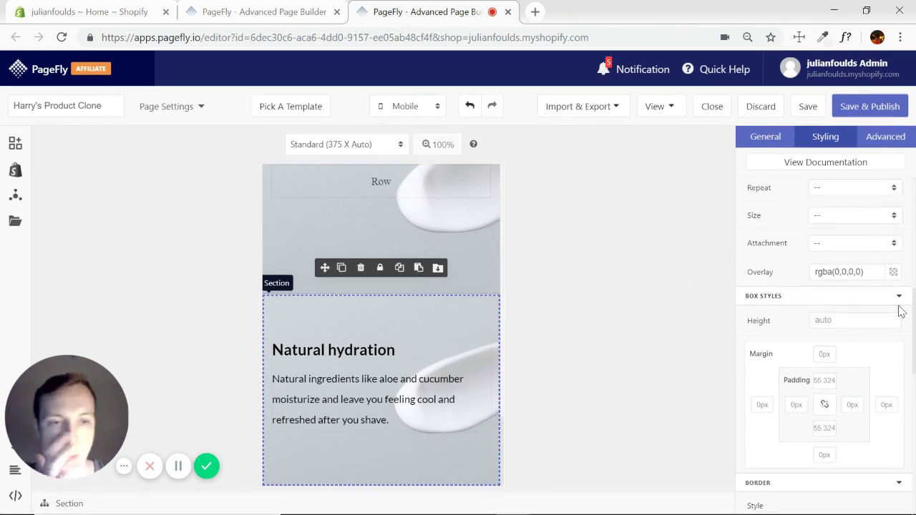
pyautogui.scroll(4, 849, 261)
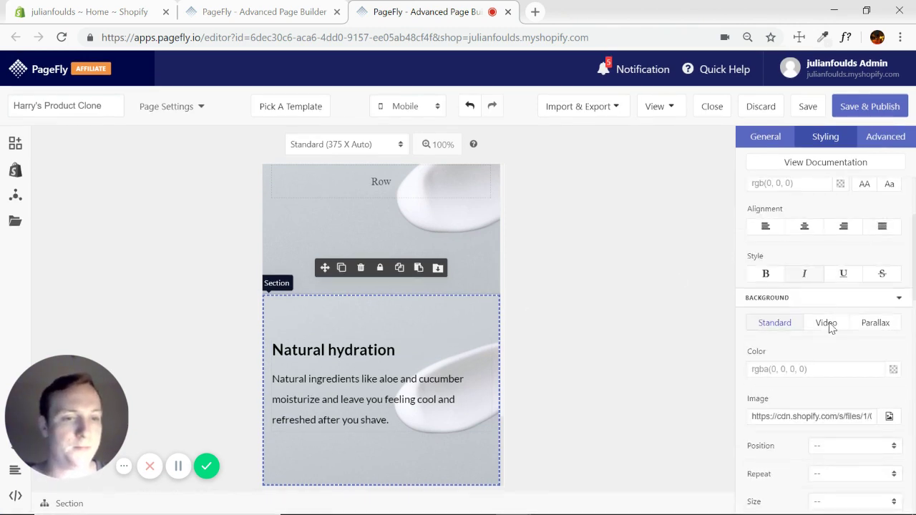
pyautogui.click(814, 368)
pyautogui.hotkey('ctrl', 'v')
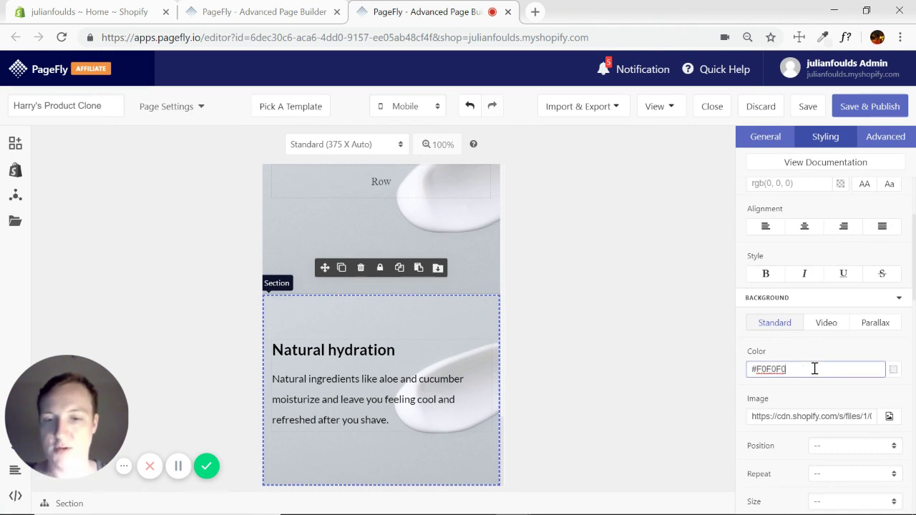
# Step: Remove the background image from the "Natural hydration" text section and re-enter #F0F0F0 as its background color
pyautogui.tripleClick(829, 417)
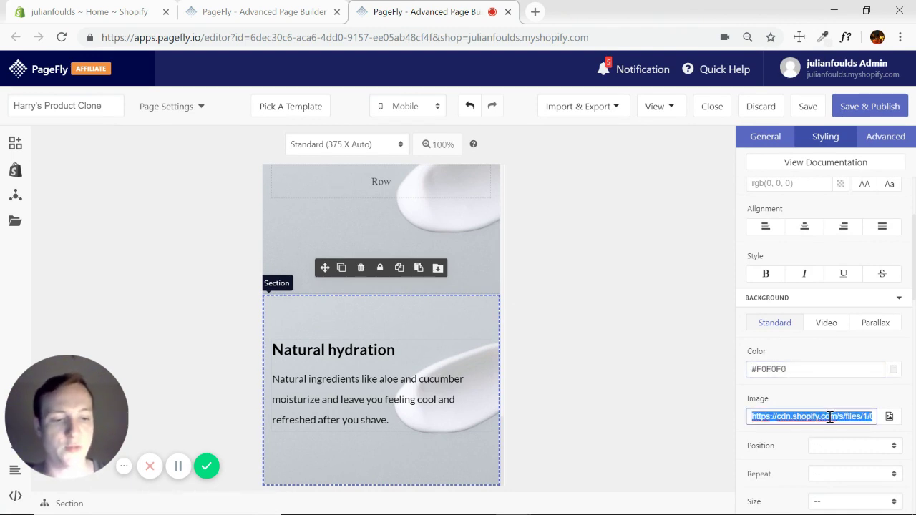
pyautogui.press('BackSpace')
pyautogui.doubleClick(815, 371)
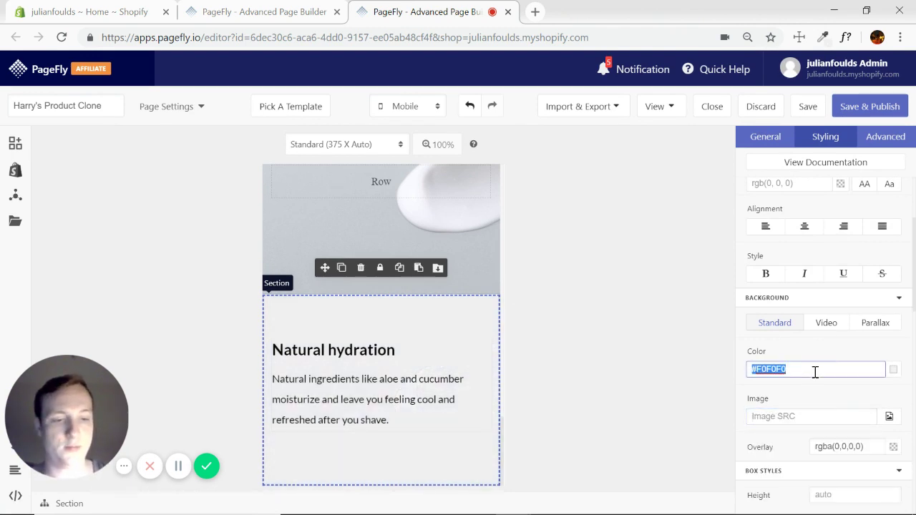
pyautogui.hotkey('ctrl', 'x')
pyautogui.hotkey('ctrl', 'v')
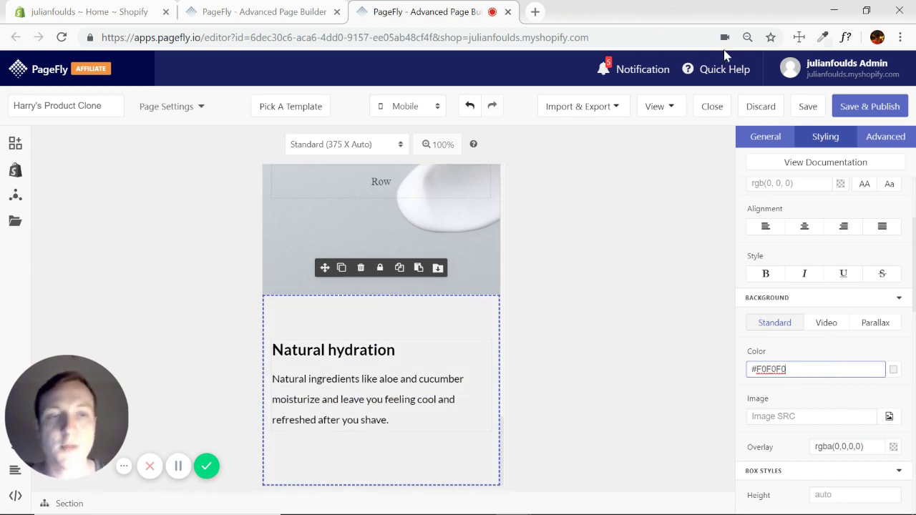
# Step: Sample the grey near the lower edge of the image section and set the "Natural hydration" text section's background color to #C4C9CF
pyautogui.click(822, 37)
pyautogui.click(789, 56)
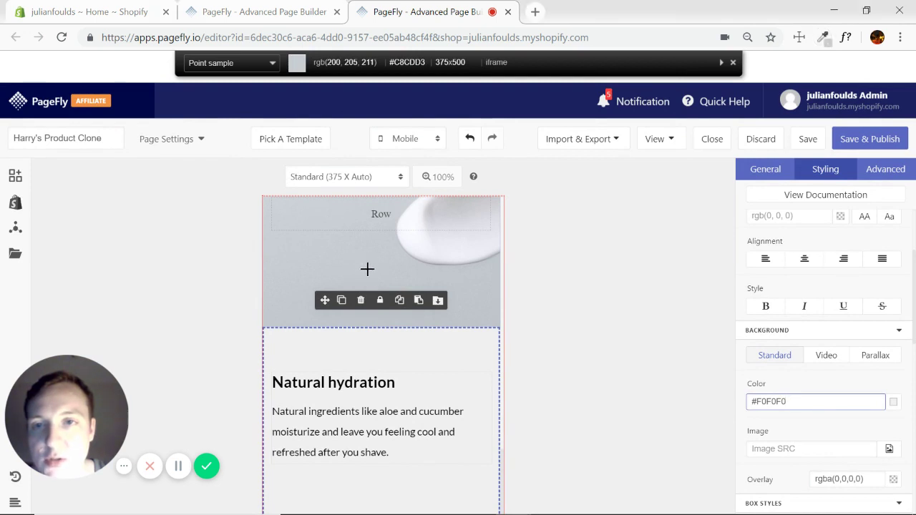
pyautogui.click(473, 289)
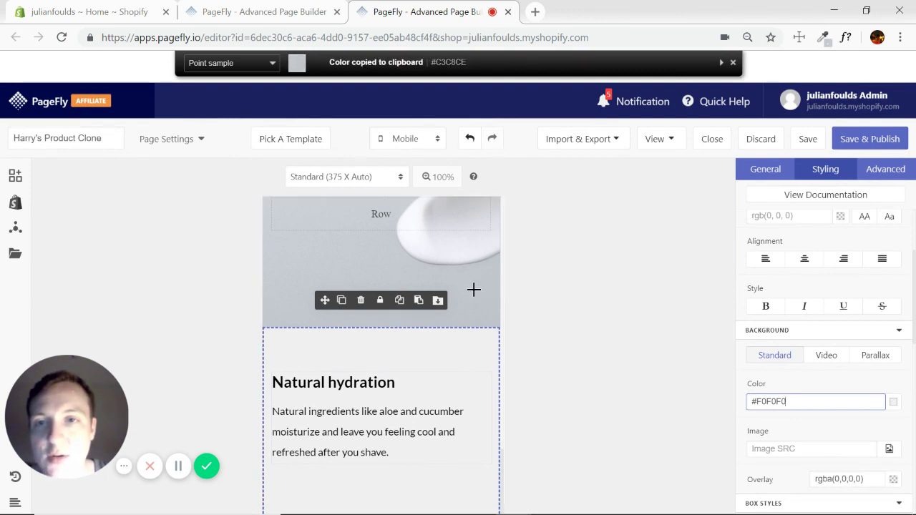
pyautogui.click(823, 37)
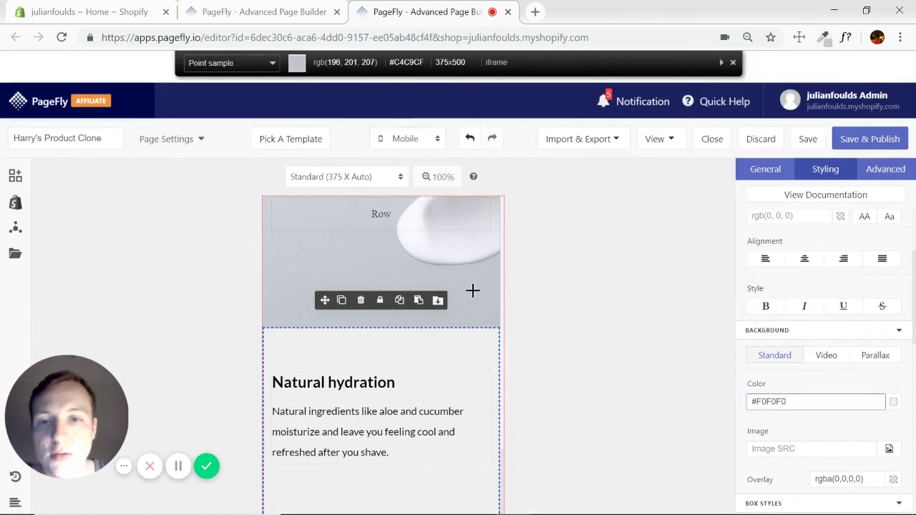
pyautogui.click(472, 290)
pyautogui.scroll(-1, 473, 359)
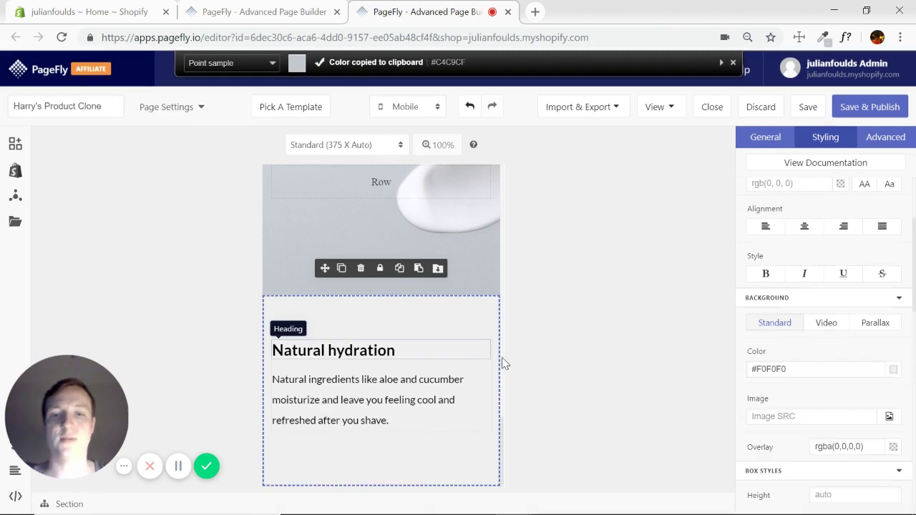
pyautogui.tripleClick(808, 370)
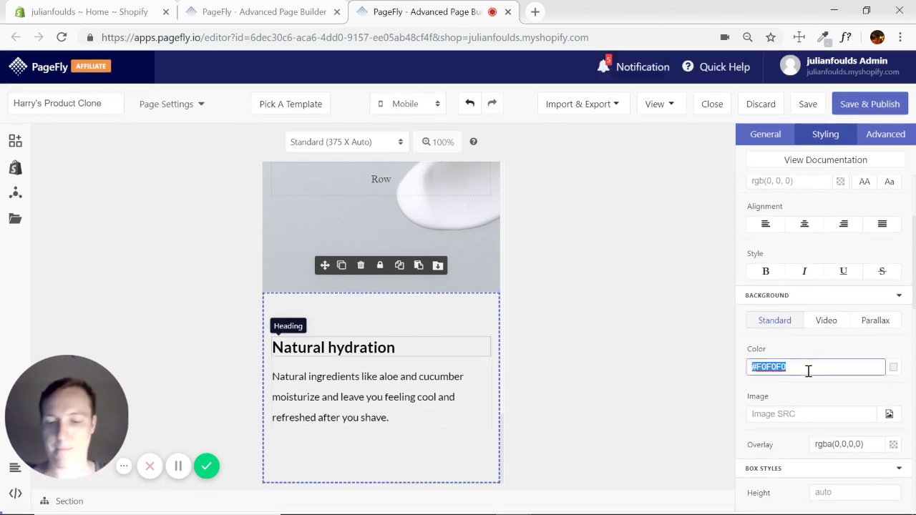
pyautogui.hotkey('ctrl', 'v')
pyautogui.click(463, 251)
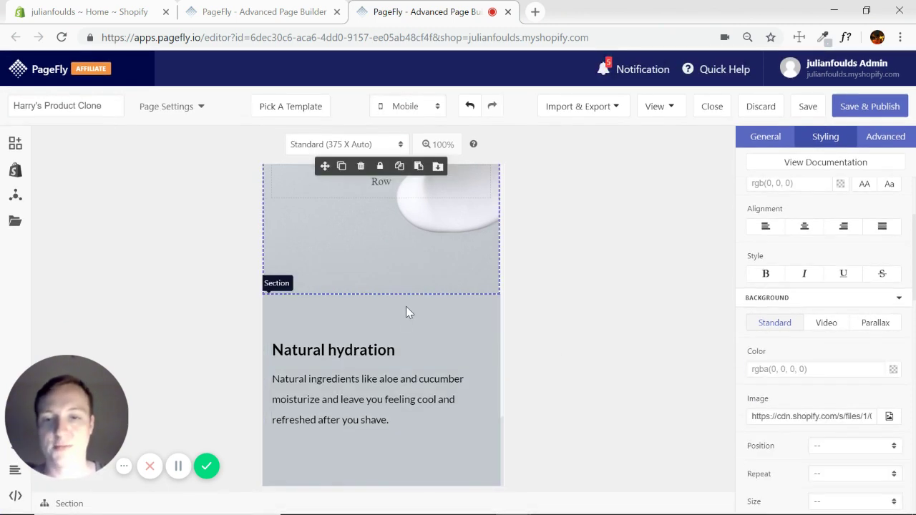
# Step: Review the mobile page from the product slideshow down through the "Soothe things over." and "Natural hydration" sections
pyautogui.scroll(10, 406, 312)
pyautogui.scroll(-6, 430, 308)
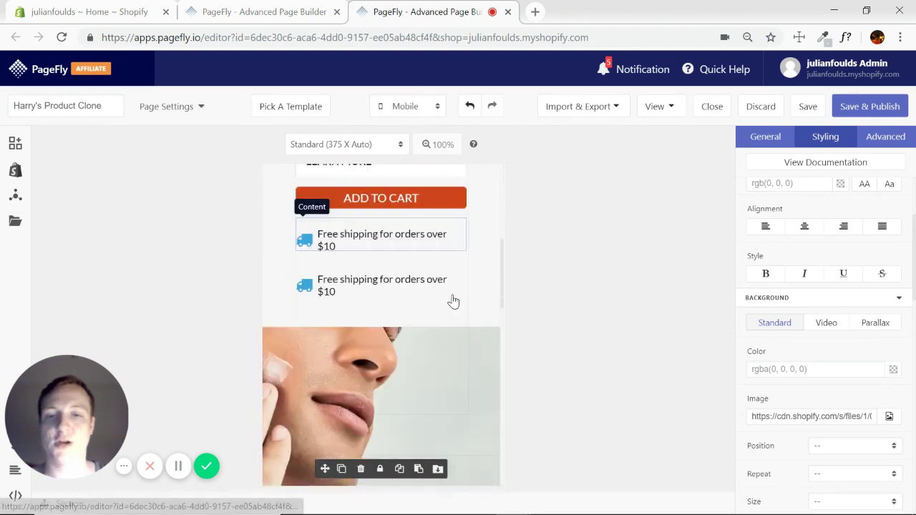
pyautogui.scroll(-6, 457, 295)
pyautogui.scroll(6, 429, 297)
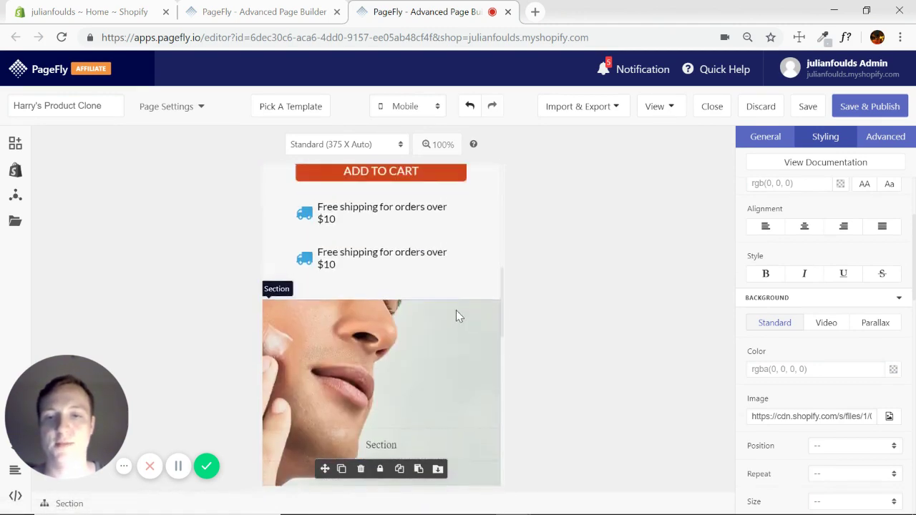
pyautogui.scroll(7, 472, 286)
pyautogui.scroll(-4, 482, 270)
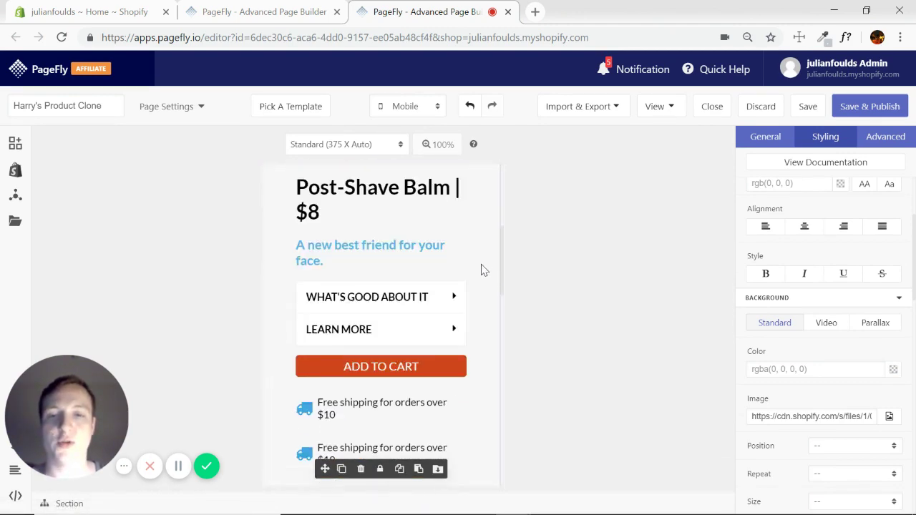
pyautogui.scroll(-6, 482, 270)
pyautogui.scroll(2, 386, 344)
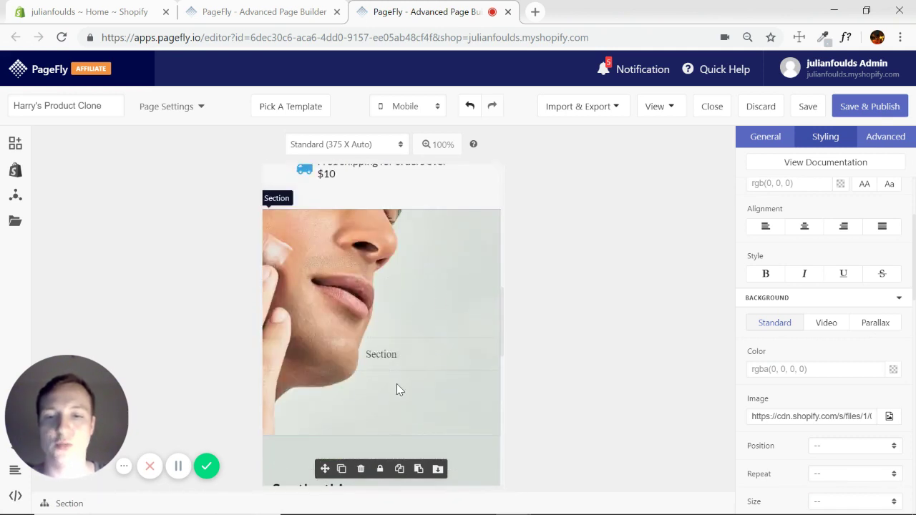
pyautogui.scroll(-3, 398, 388)
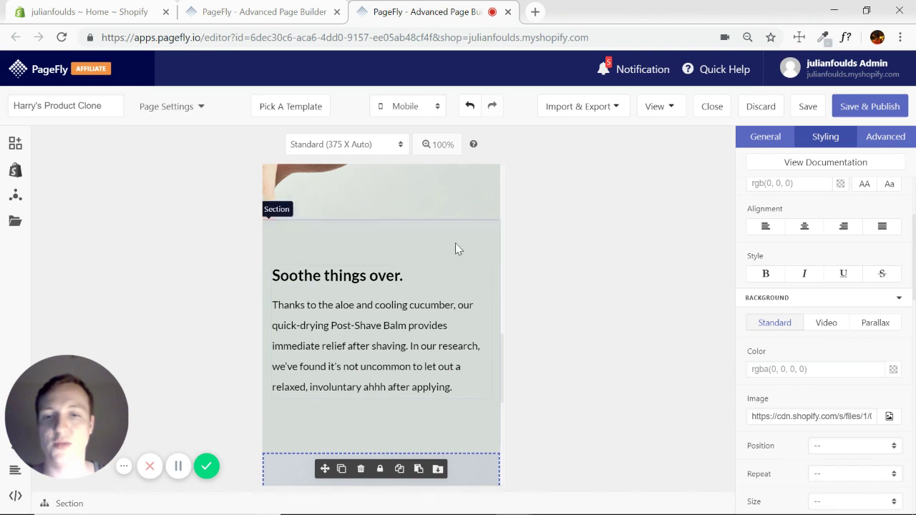
pyautogui.scroll(3, 444, 286)
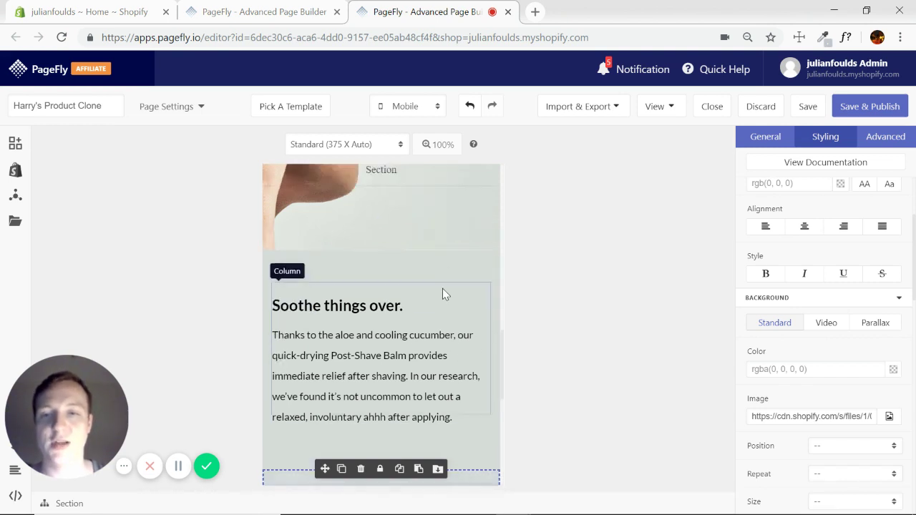
pyautogui.scroll(-6, 413, 266)
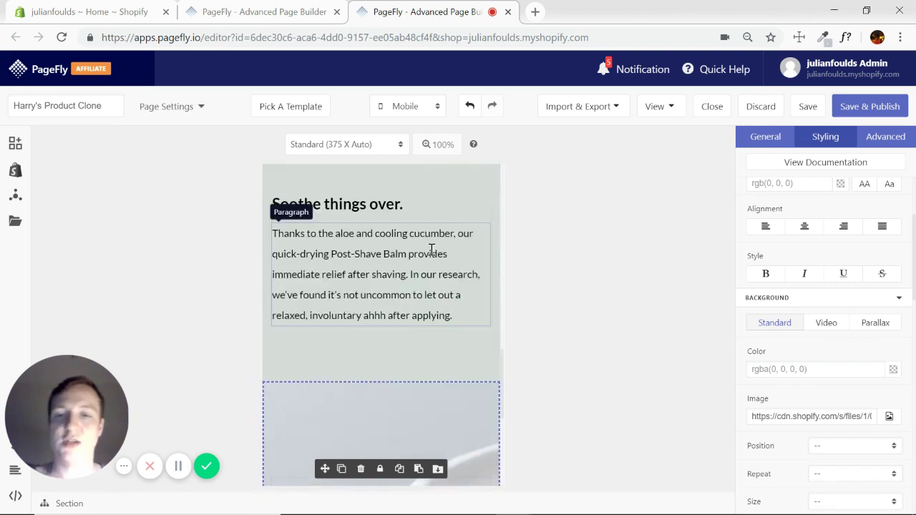
pyautogui.scroll(-2, 392, 347)
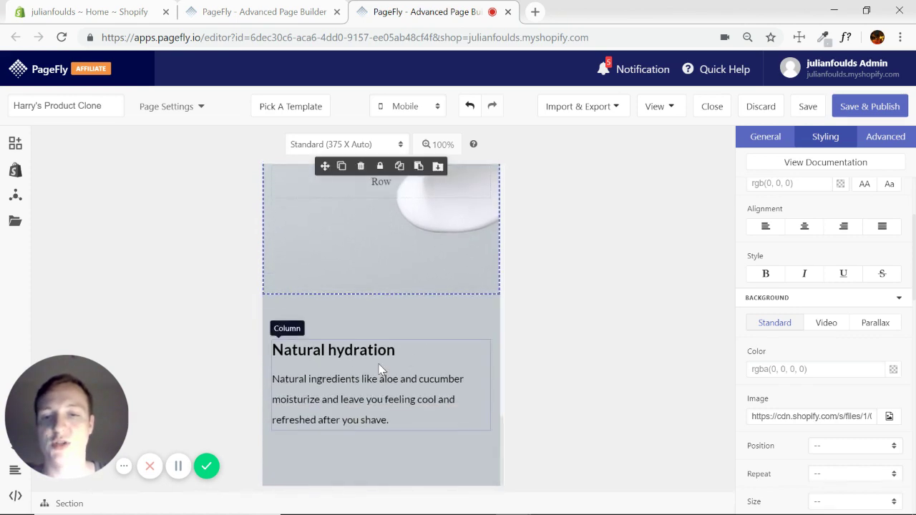
pyautogui.scroll(5, 415, 358)
pyautogui.scroll(5, 425, 347)
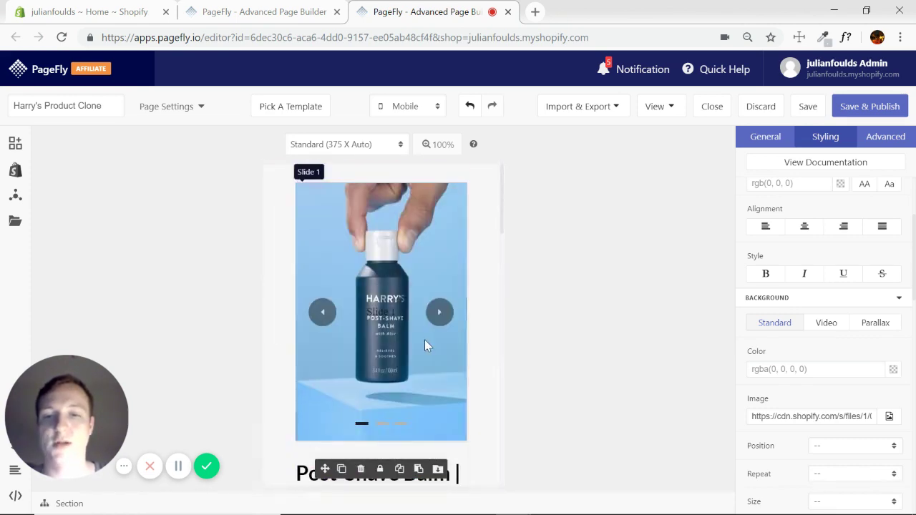
pyautogui.scroll(-8, 437, 326)
pyautogui.scroll(-5, 460, 293)
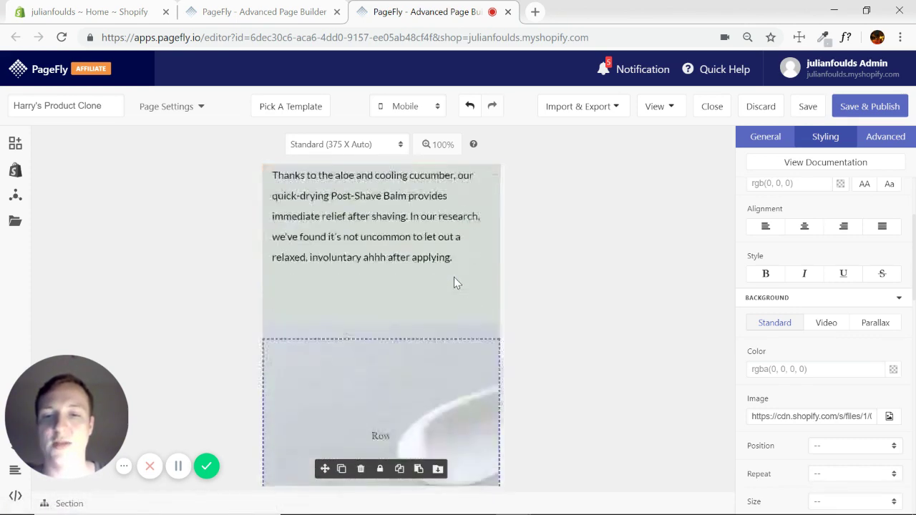